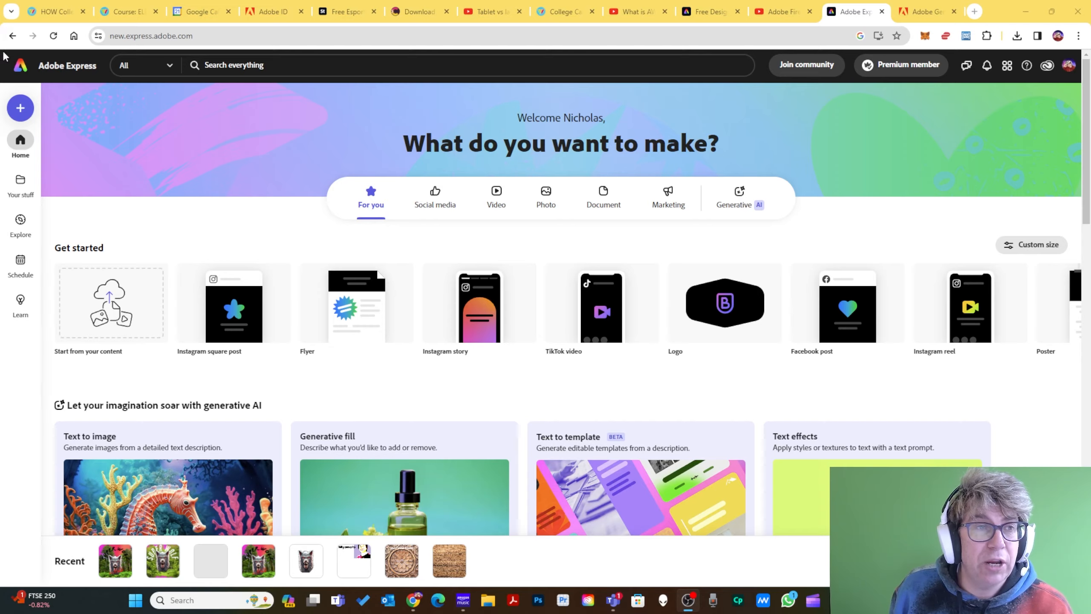
Step: Open the saved Wolf Icon file to examine its red splatter layer, and return to the home page
{"action": "left_click", "coordinate": [19, 182]}
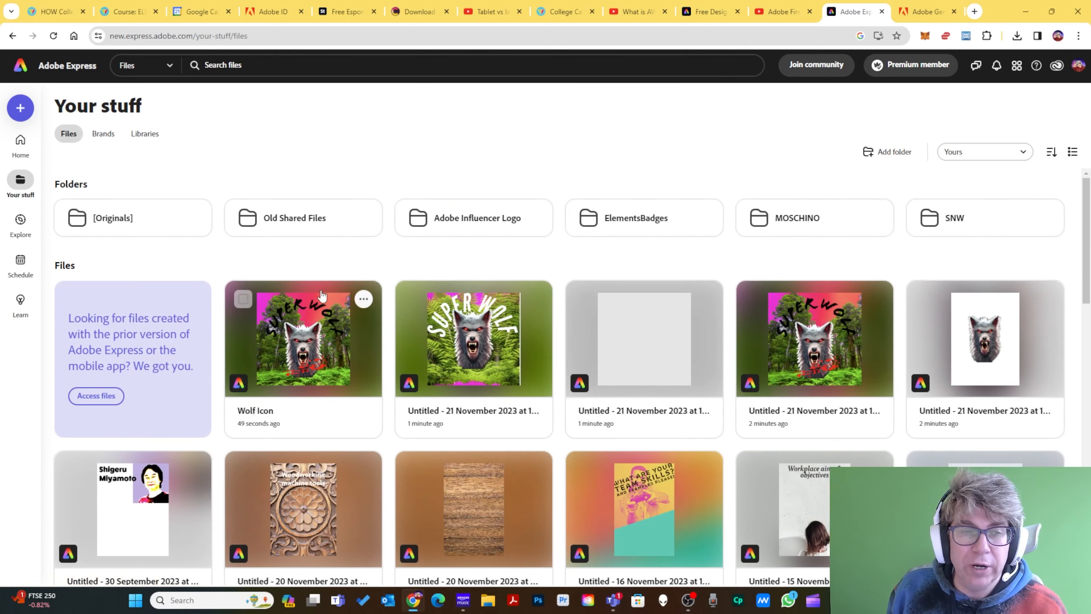
{"action": "left_click", "coordinate": [309, 312]}
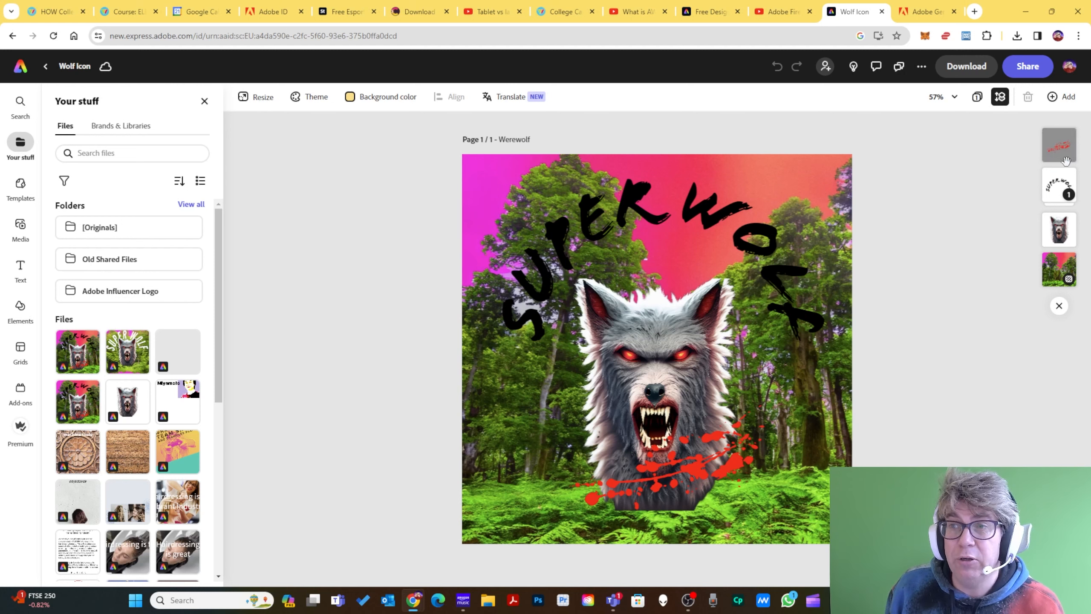
{"action": "mouse_move", "coordinate": [1066, 154]}
{"action": "left_mouse_down"}
{"action": "mouse_move", "coordinate": [1050, 271]}
{"action": "mouse_move", "coordinate": [1059, 127]}
{"action": "mouse_move", "coordinate": [1059, 142]}
{"action": "left_mouse_up"}
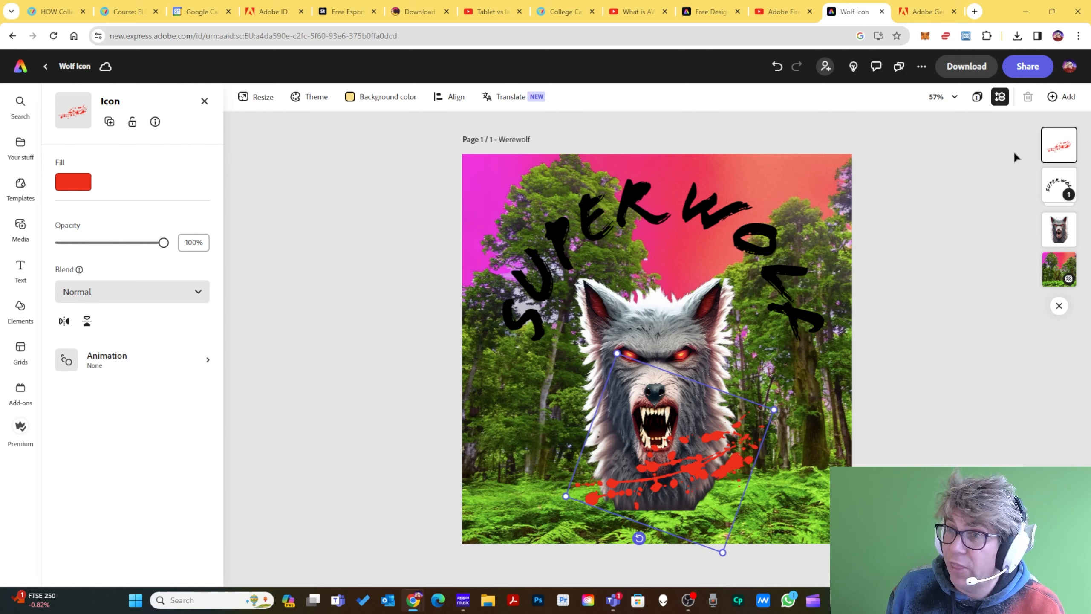
{"action": "left_click", "coordinate": [890, 248]}
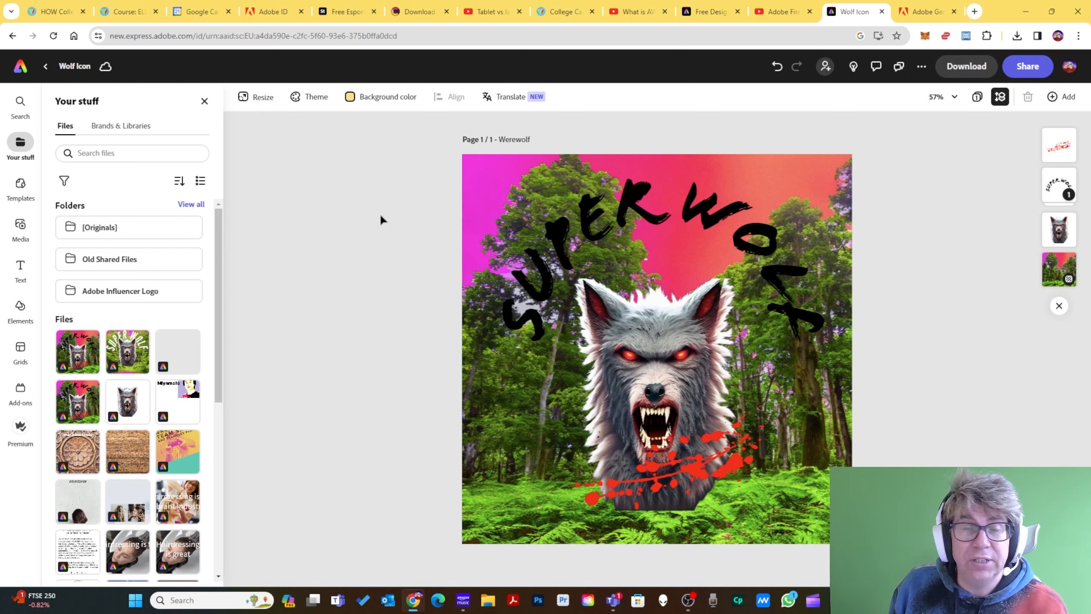
{"action": "left_click", "coordinate": [20, 70]}
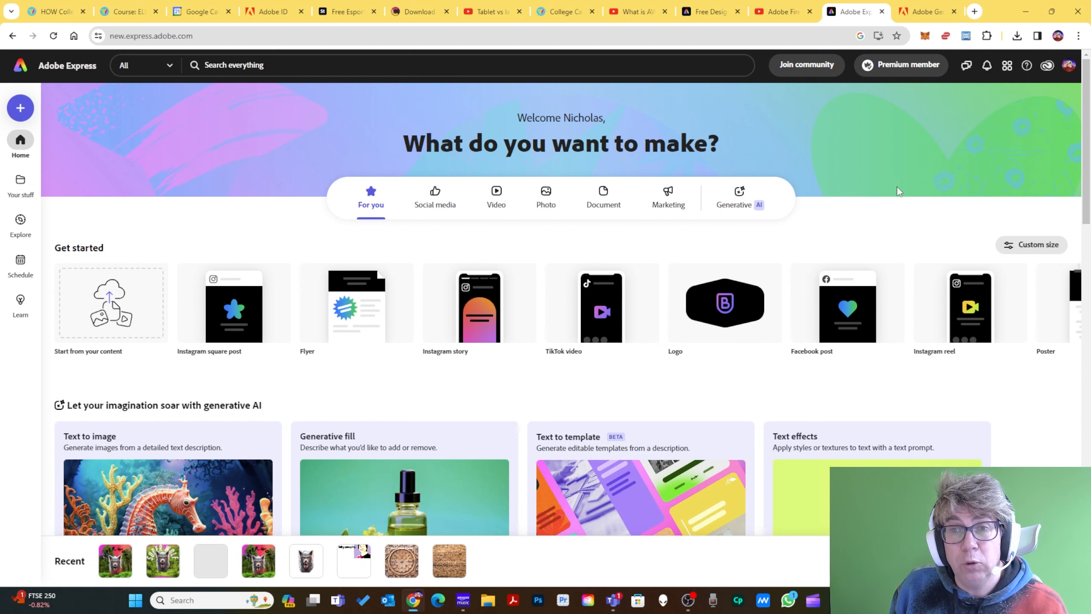
Step: Create a blank 500 x 500 px logo from scratch and search the stock photos for "esport logo"
{"action": "mouse_move", "coordinate": [747, 311]}
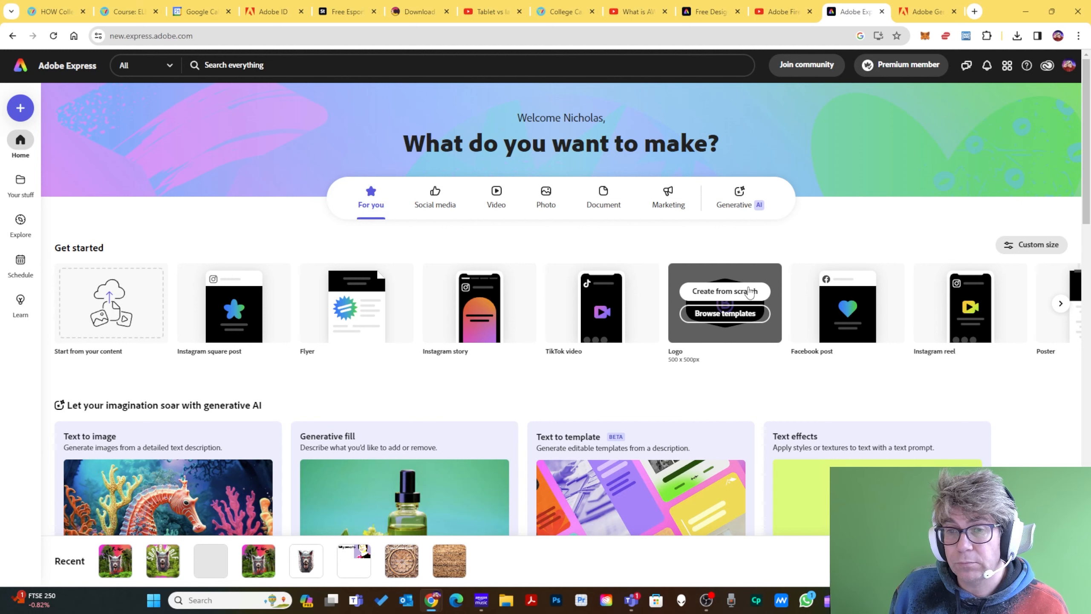
{"action": "left_click", "coordinate": [748, 292]}
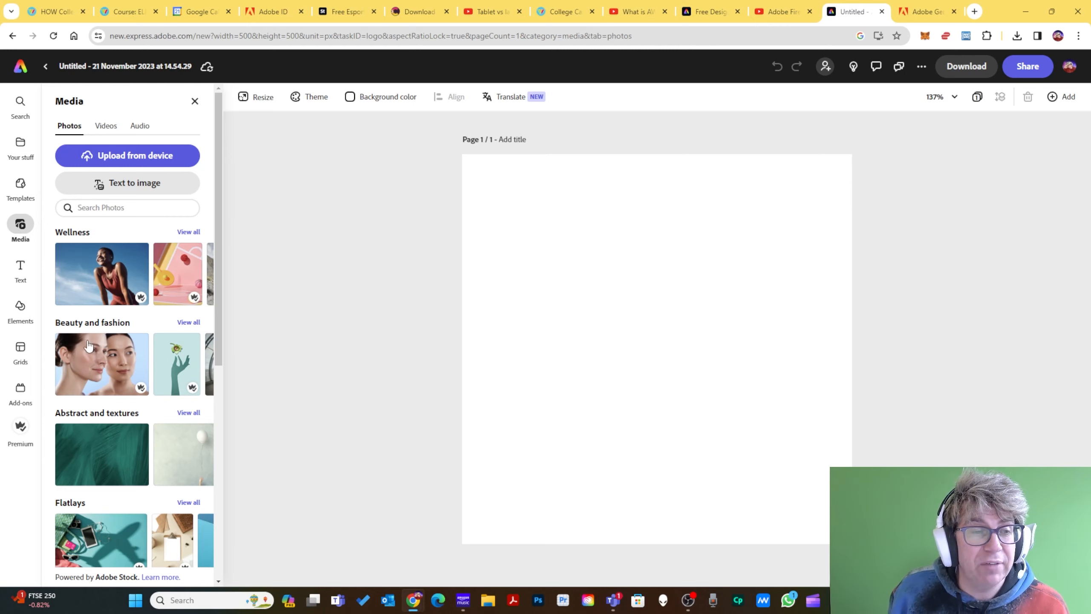
{"action": "left_click", "coordinate": [121, 208]}
{"action": "type", "text": "espor"}
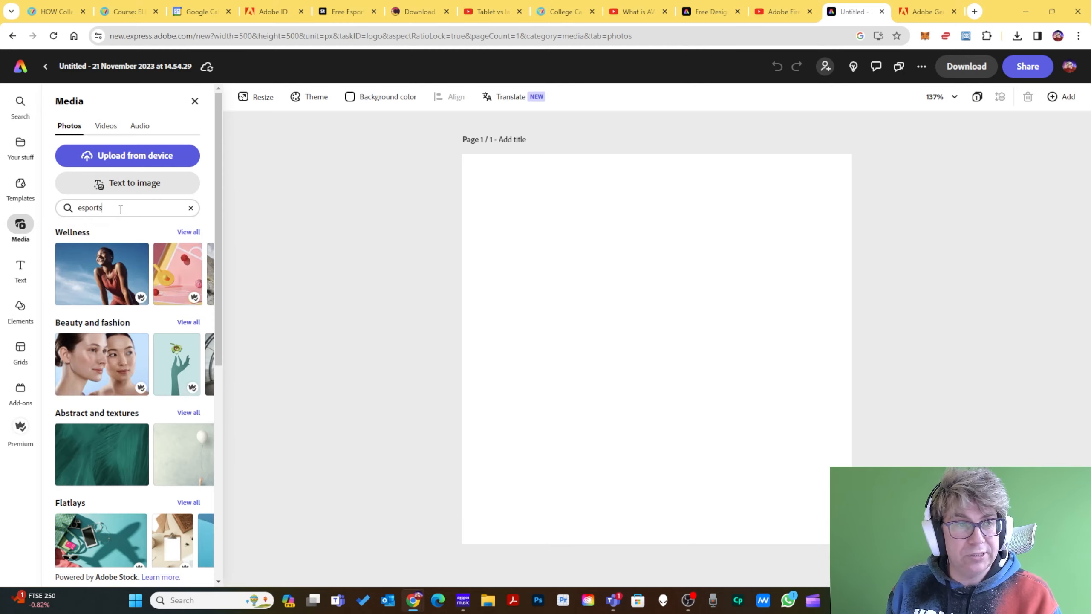
{"action": "type", "text": "ts"}
{"action": "key", "text": "Return"}
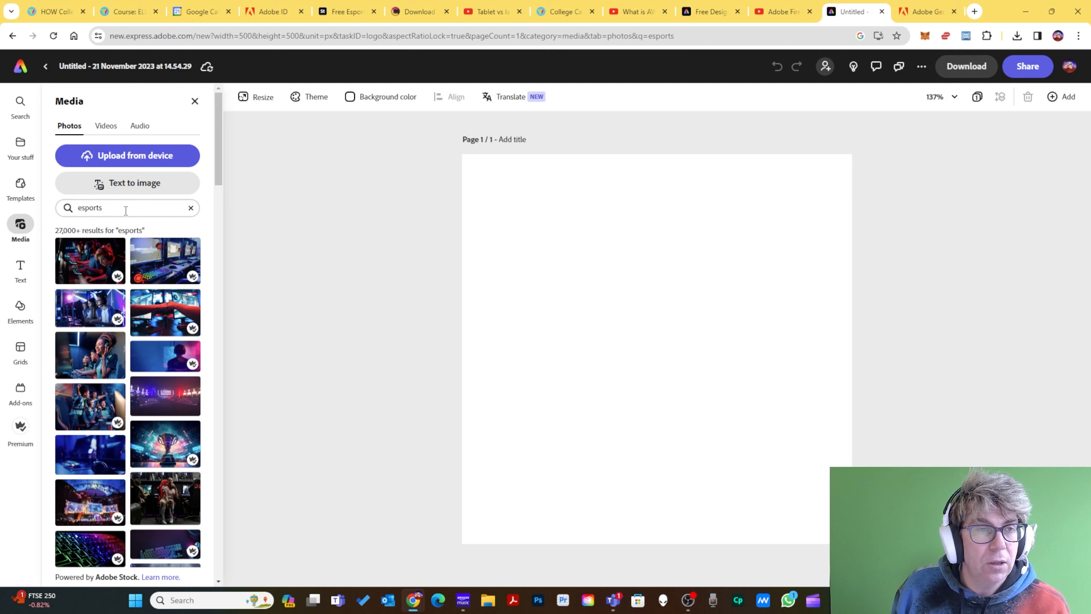
{"action": "key", "text": "ctrl+a"}
{"action": "type", "text": "esport"}
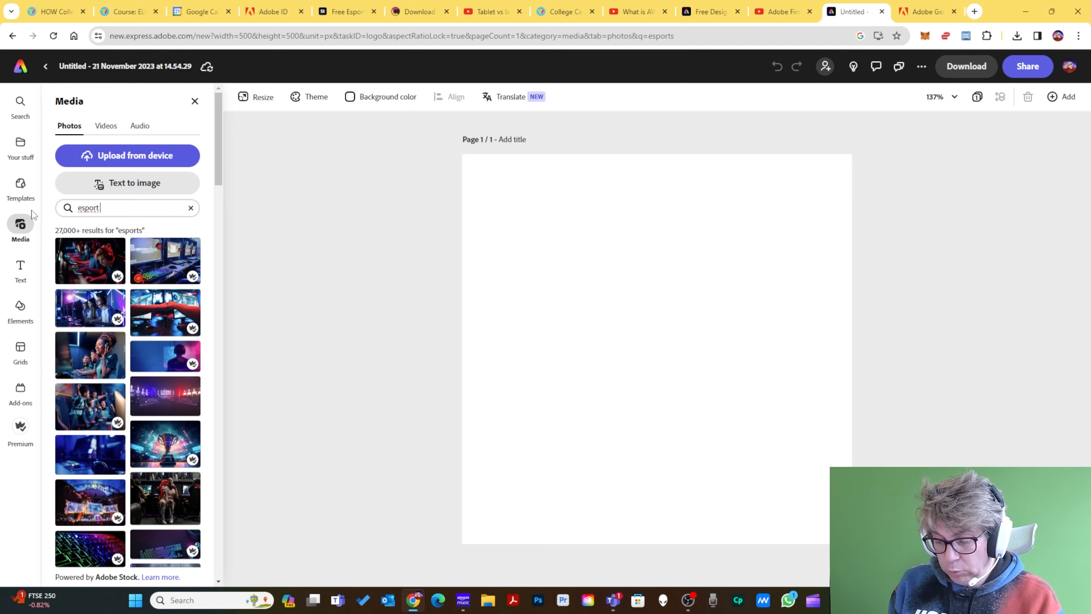
{"action": "type", "text": " logo"}
{"action": "key", "text": "Return"}
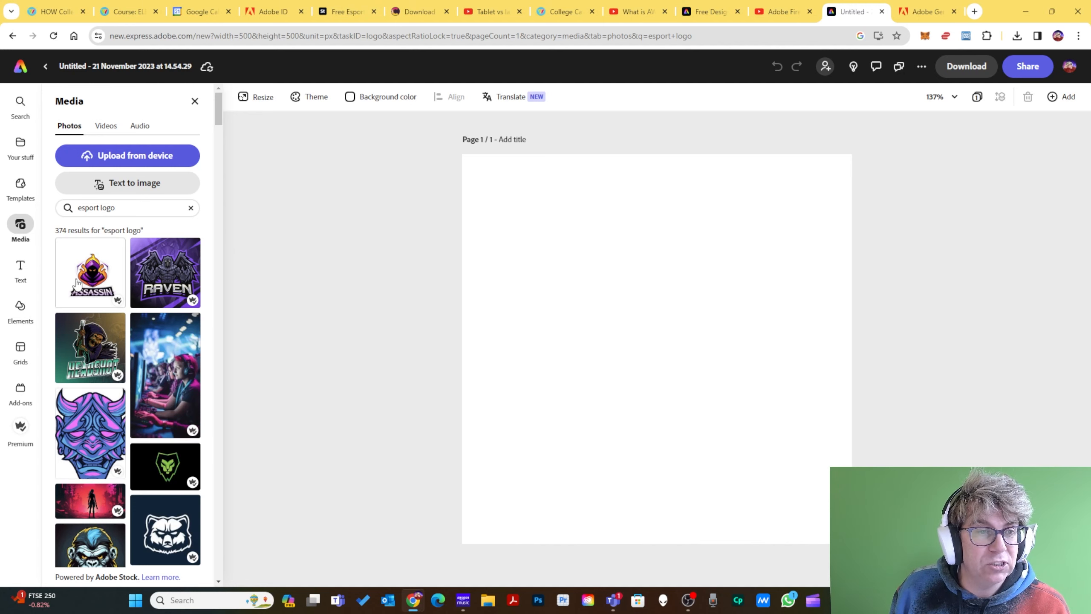
Step: Place the blue and pink horned mask image near the middle of the page and remove its background
{"action": "left_click_drag", "start_coordinate": [79, 429], "coordinate": [687, 313]}
{"action": "left_click_drag", "start_coordinate": [723, 376], "coordinate": [628, 285]}
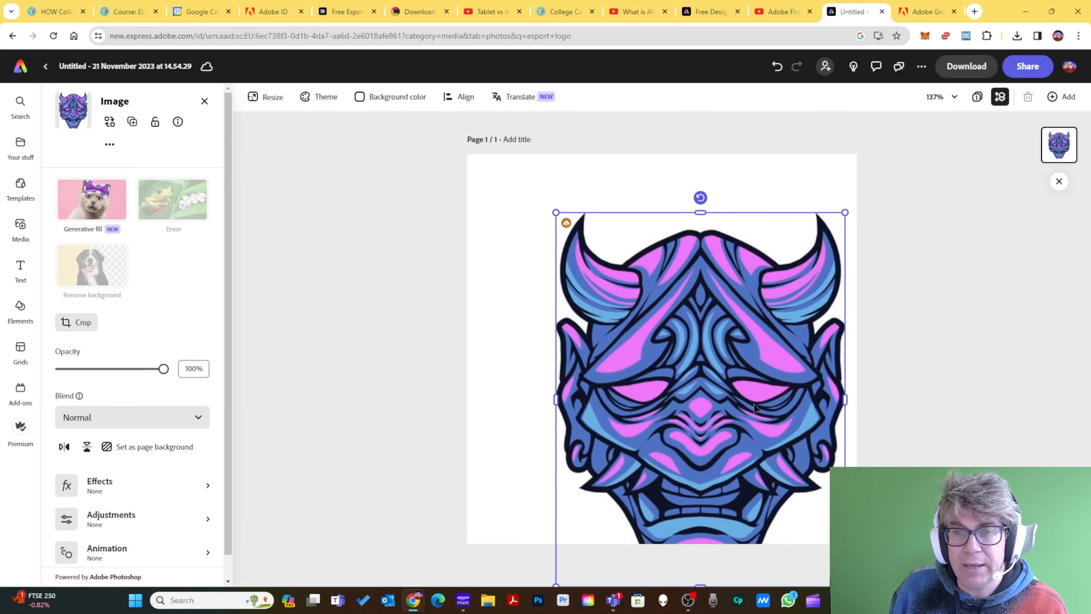
{"action": "mouse_move", "coordinate": [758, 429]}
{"action": "left_mouse_down"}
{"action": "mouse_move", "coordinate": [709, 332]}
{"action": "mouse_move", "coordinate": [718, 352]}
{"action": "left_mouse_up"}
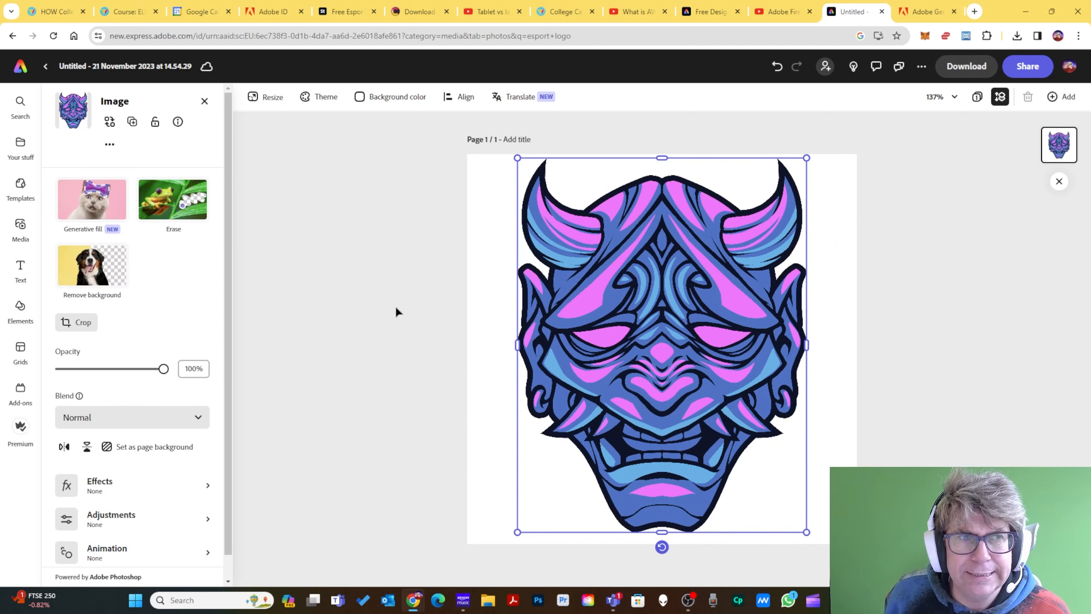
{"action": "left_click", "coordinate": [124, 263]}
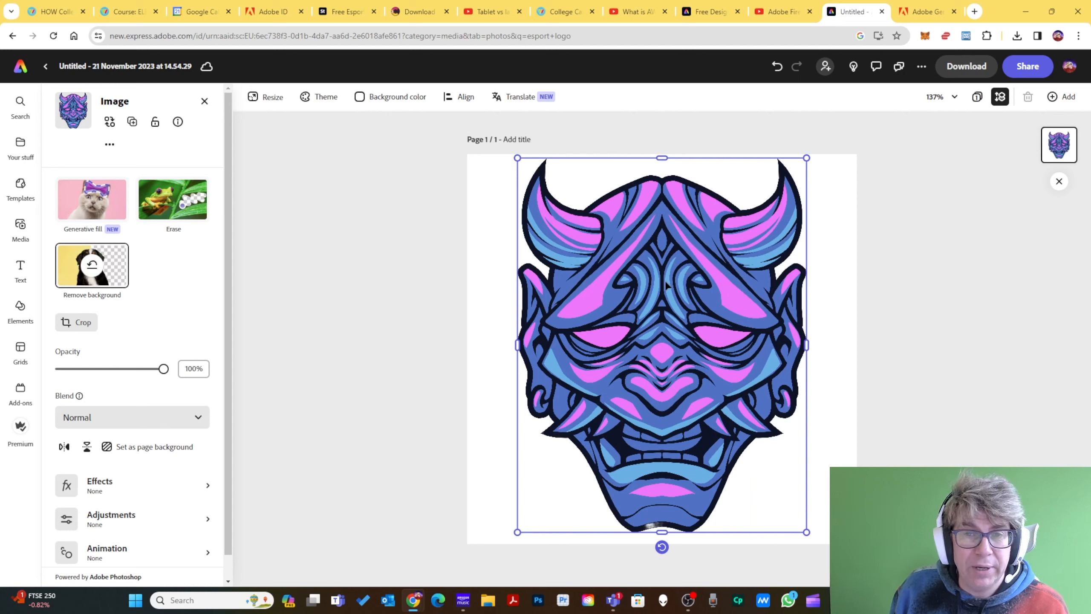
{"action": "left_click_drag", "start_coordinate": [657, 279], "coordinate": [678, 284]}
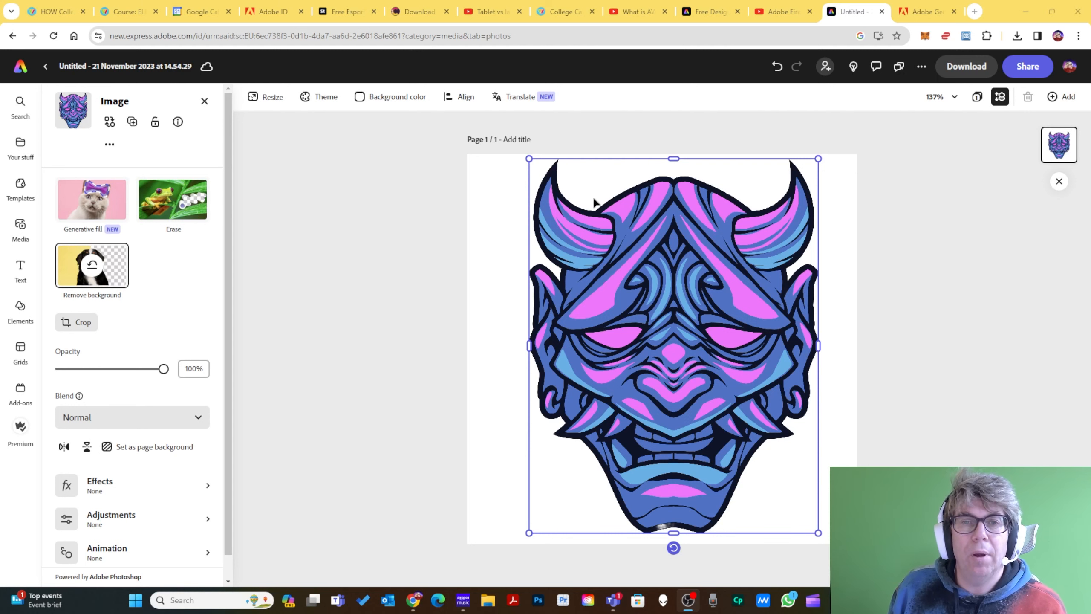
{"action": "left_click", "coordinate": [489, 187]}
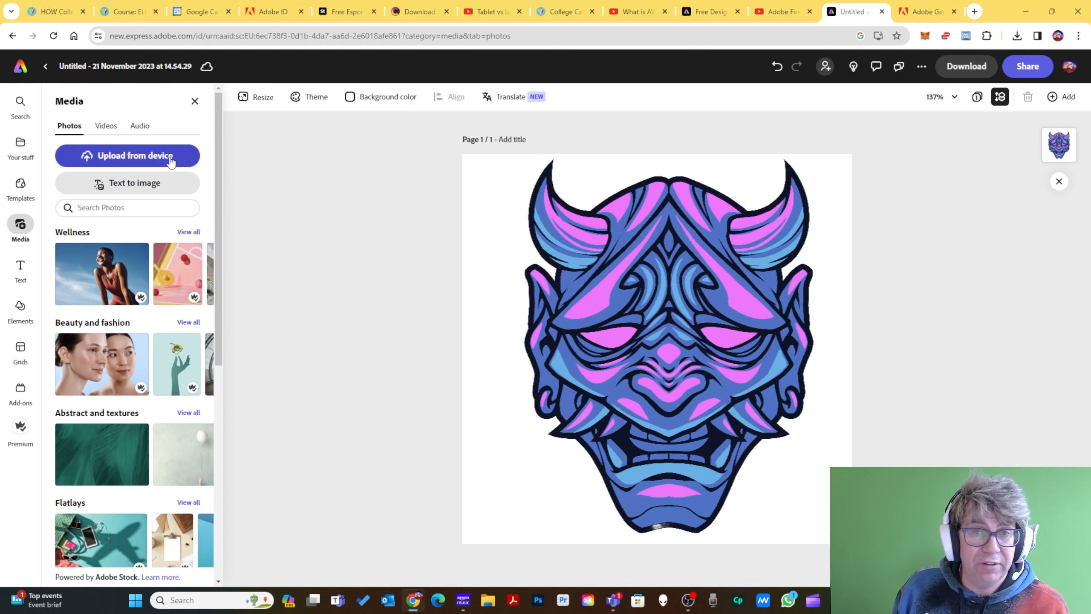
Step: Generate a Square (1:1) text-to-image graphic from the prompt "Red background with fire and heat and smouldering rocks"
{"action": "left_click", "coordinate": [153, 208]}
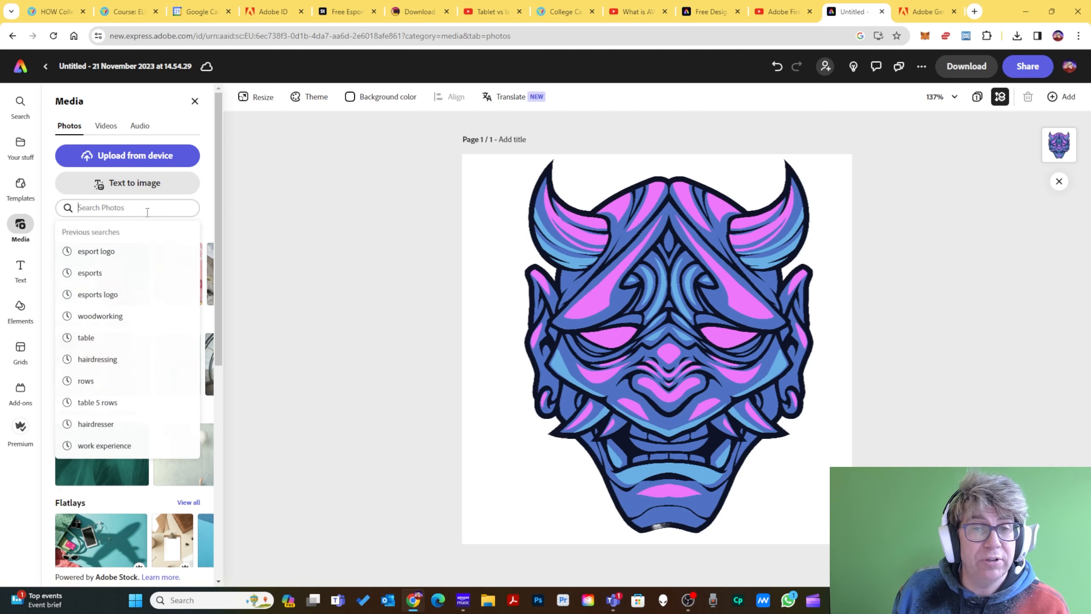
{"action": "left_click", "coordinate": [137, 187]}
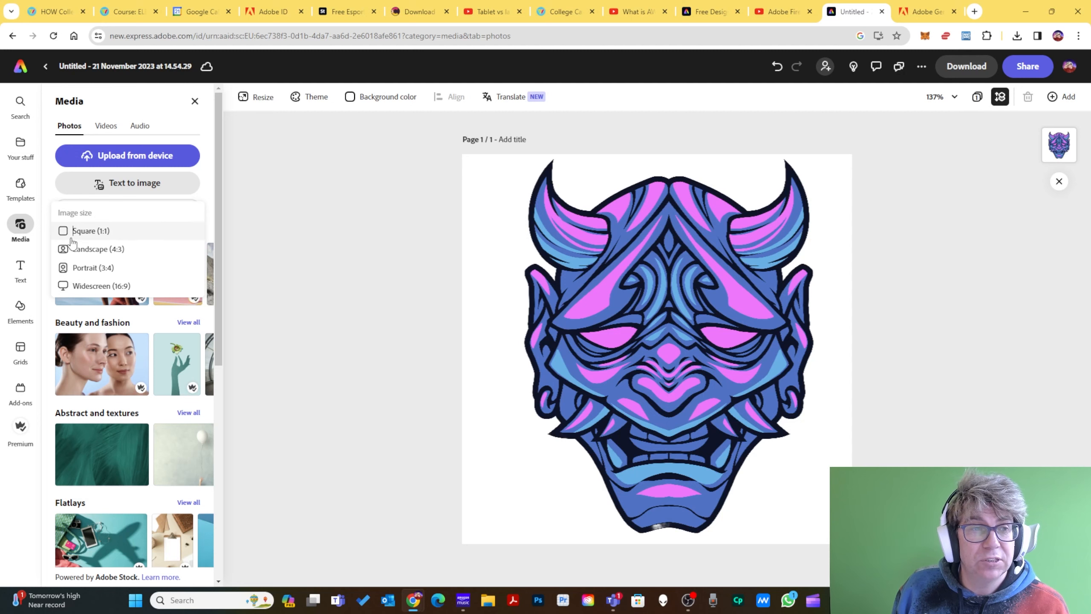
{"action": "left_click", "coordinate": [108, 230]}
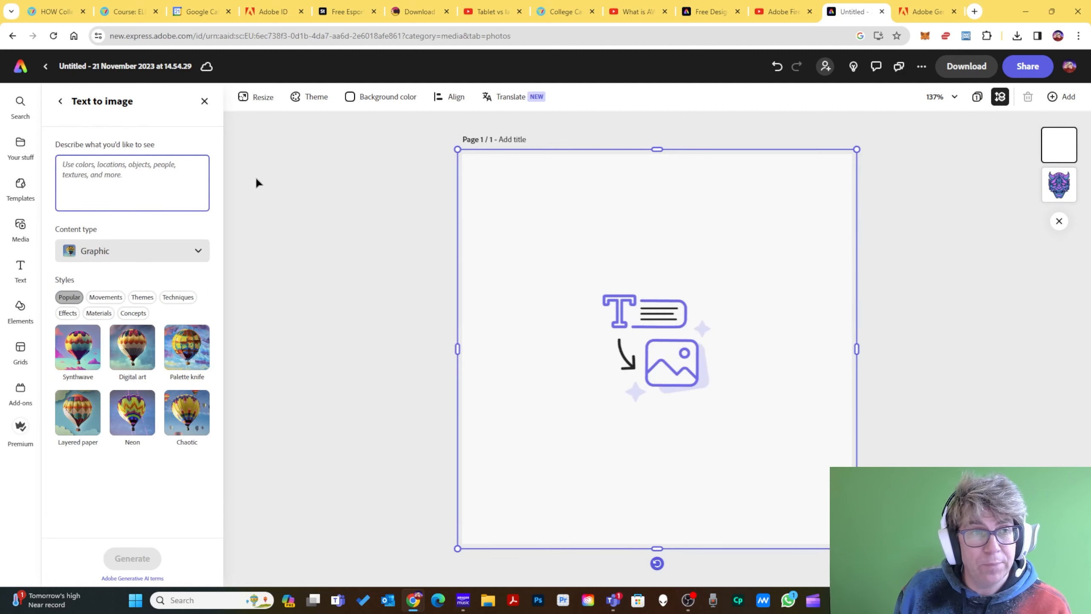
{"action": "left_click", "coordinate": [124, 176]}
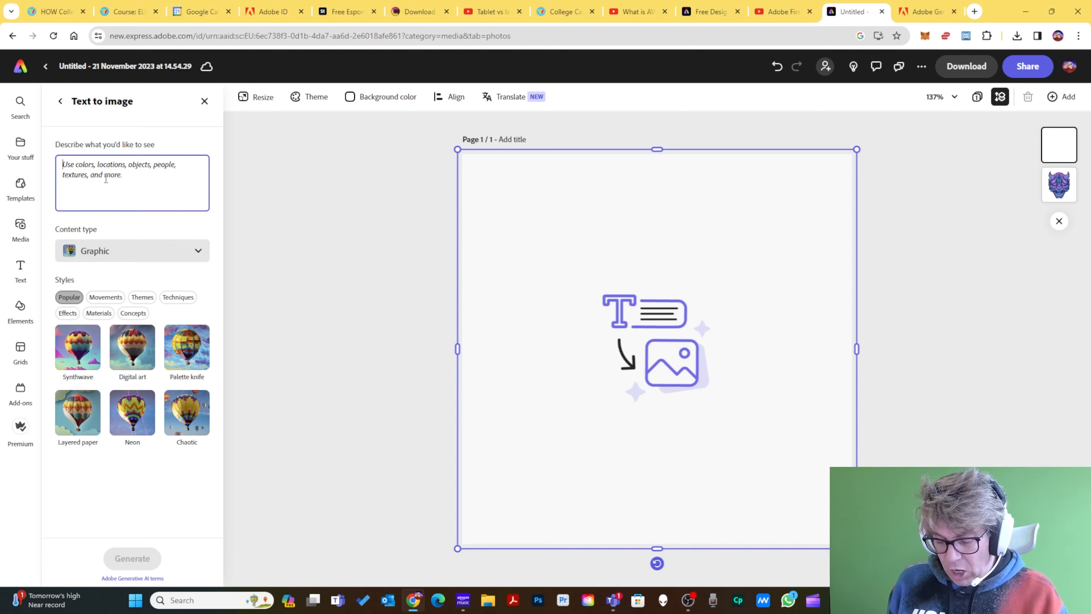
{"action": "type", "text": "Red ba"}
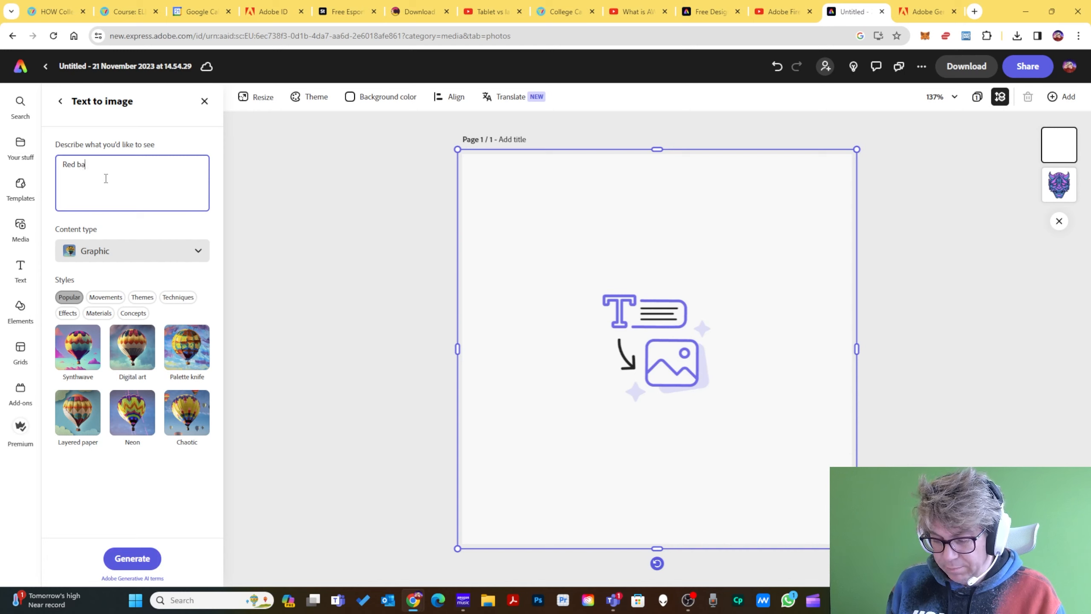
{"action": "type", "text": "ckg"}
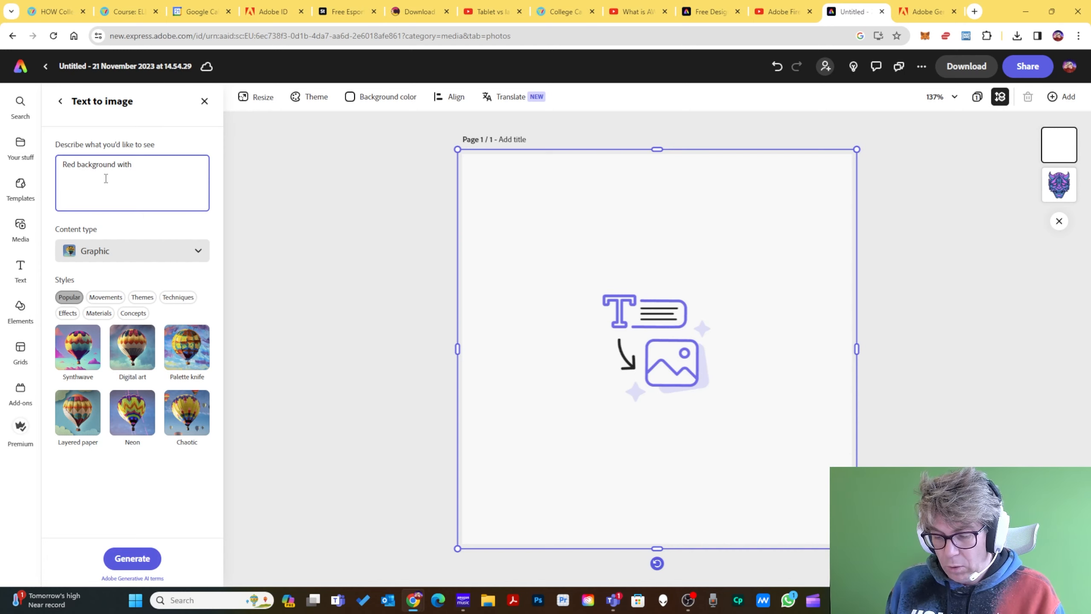
{"action": "type", "text": "round with fire and "}
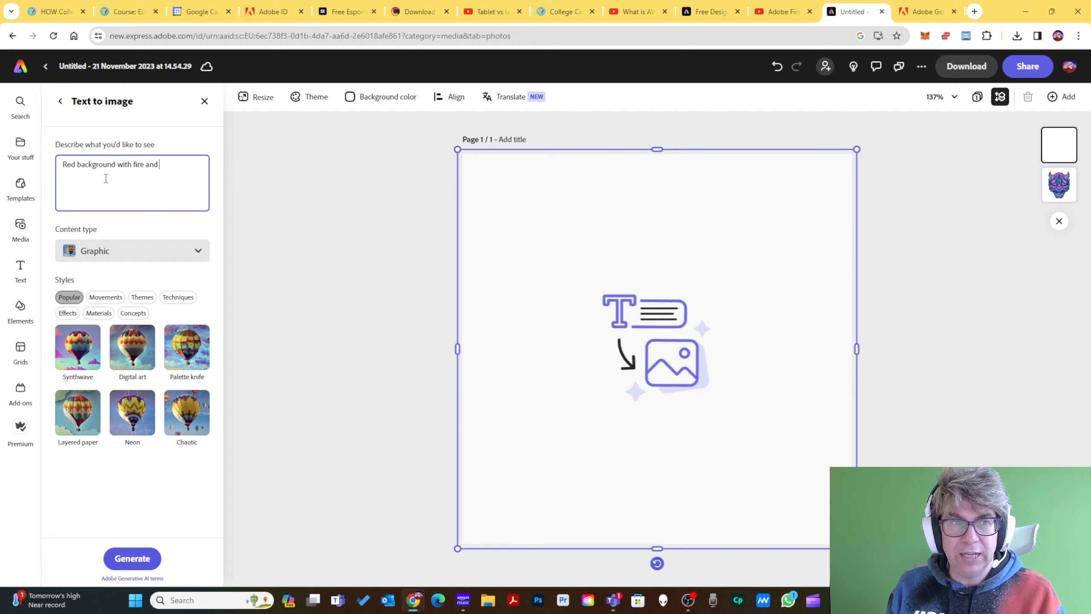
{"action": "type", "text": "heat"}
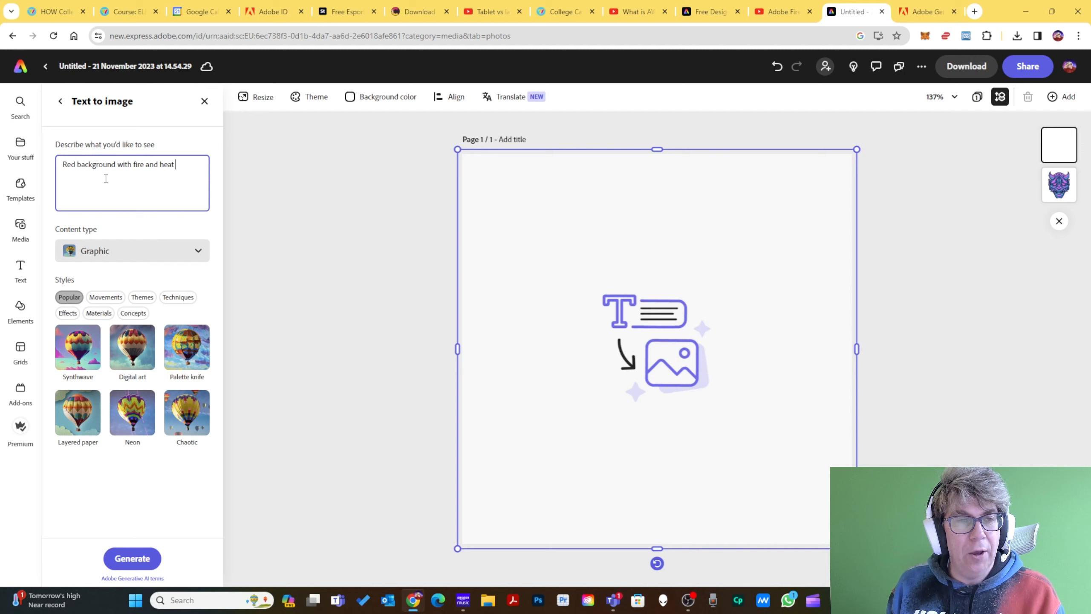
{"action": "type", "text": " and smou"}
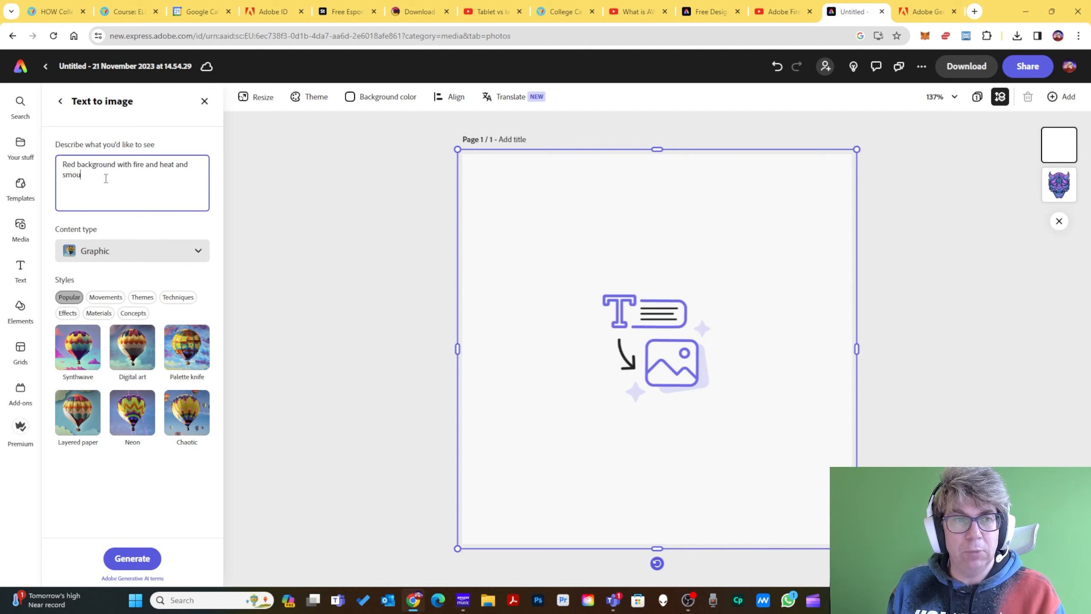
{"action": "type", "text": "ldering rocks"}
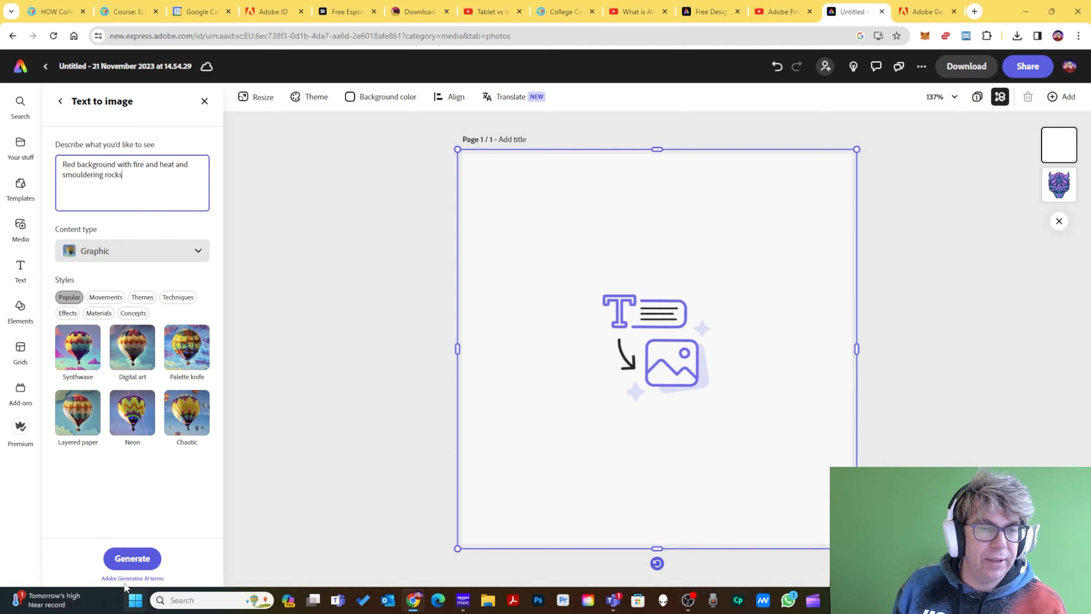
{"action": "left_click", "coordinate": [132, 558]}
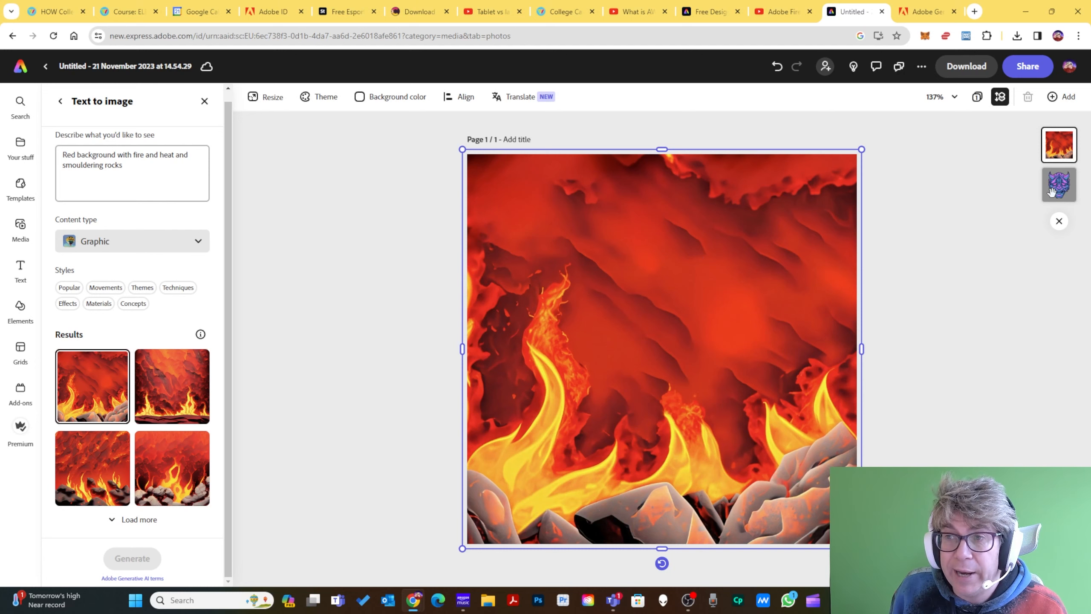
Step: Move the fire image layer behind the horned mask, and shrink and centre the mask on the page
{"action": "left_click_drag", "start_coordinate": [1067, 146], "coordinate": [1059, 185]}
{"action": "left_click", "coordinate": [652, 340]}
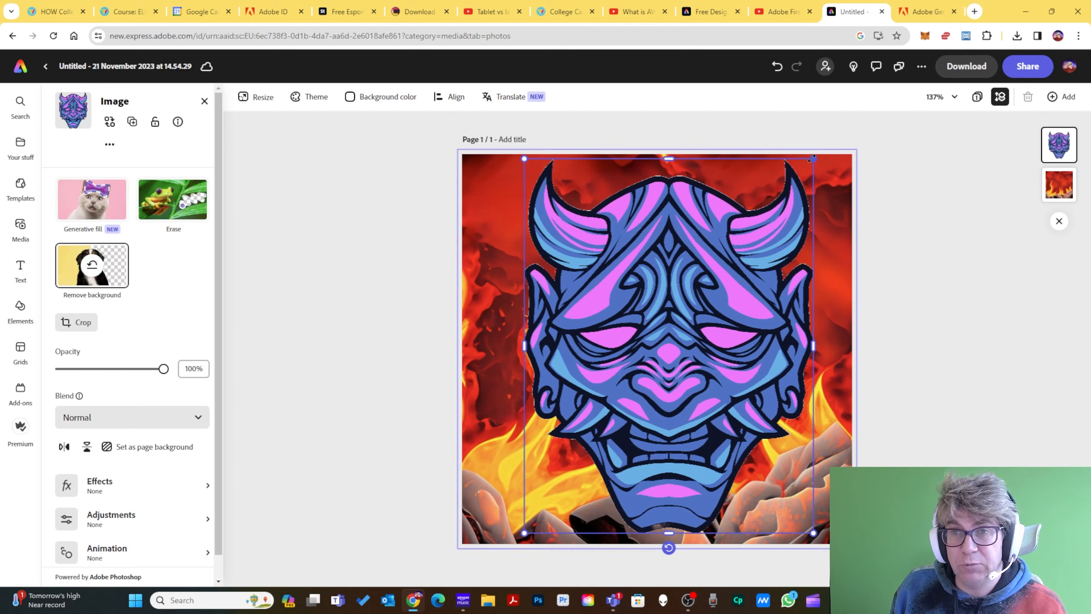
{"action": "left_click_drag", "start_coordinate": [813, 159], "coordinate": [760, 226]}
{"action": "left_click_drag", "start_coordinate": [671, 322], "coordinate": [682, 289]}
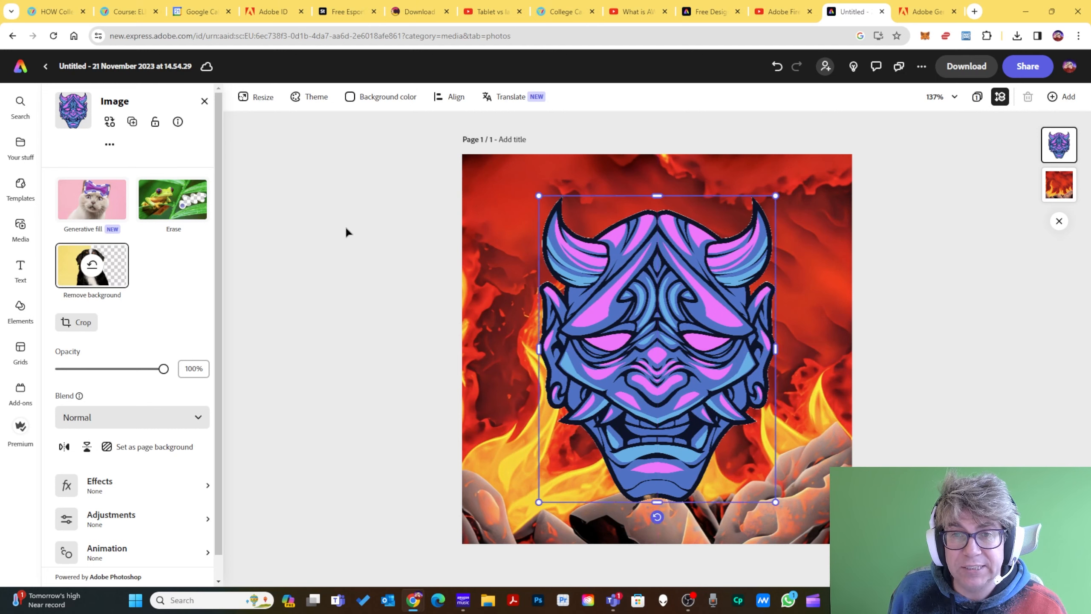
{"action": "left_click", "coordinate": [249, 221]}
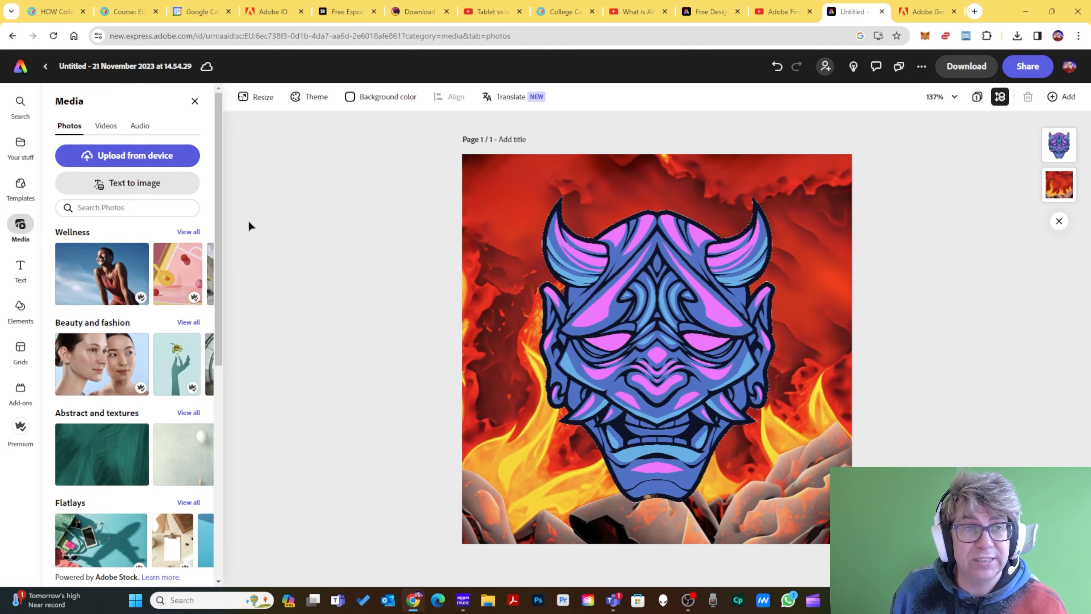
Step: Browse the logo text designs and add the brush-style "ATLANTA POWER GYM & TRAINING" design to the page
{"action": "left_click", "coordinate": [21, 269]}
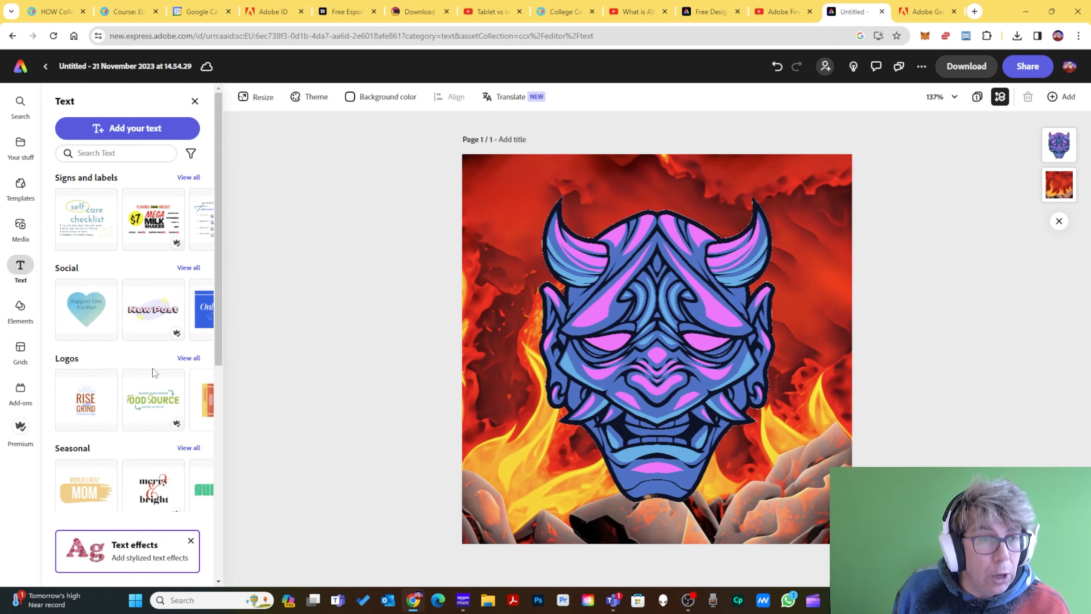
{"action": "left_click", "coordinate": [187, 358]}
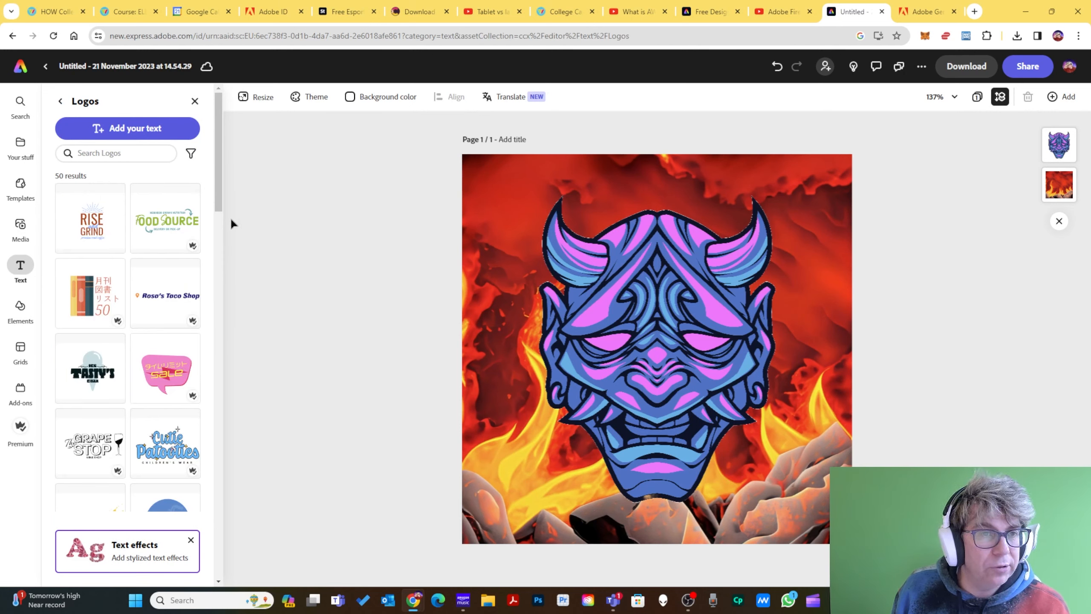
{"action": "scroll", "coordinate": [215, 249], "scroll_direction": "down", "scroll_amount": 6}
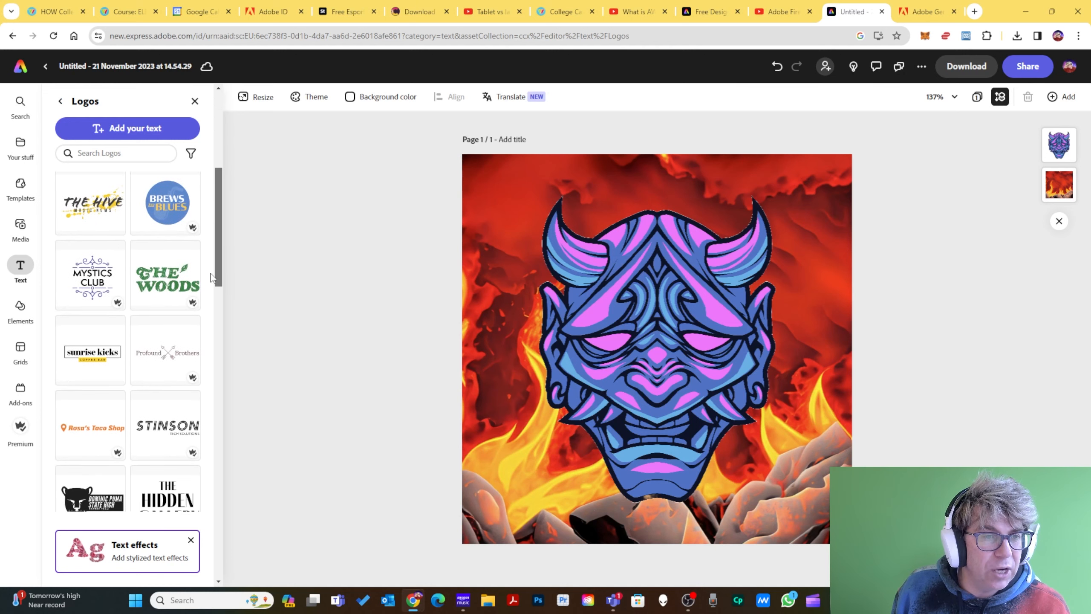
{"action": "scroll", "coordinate": [210, 276], "scroll_direction": "down", "scroll_amount": 6}
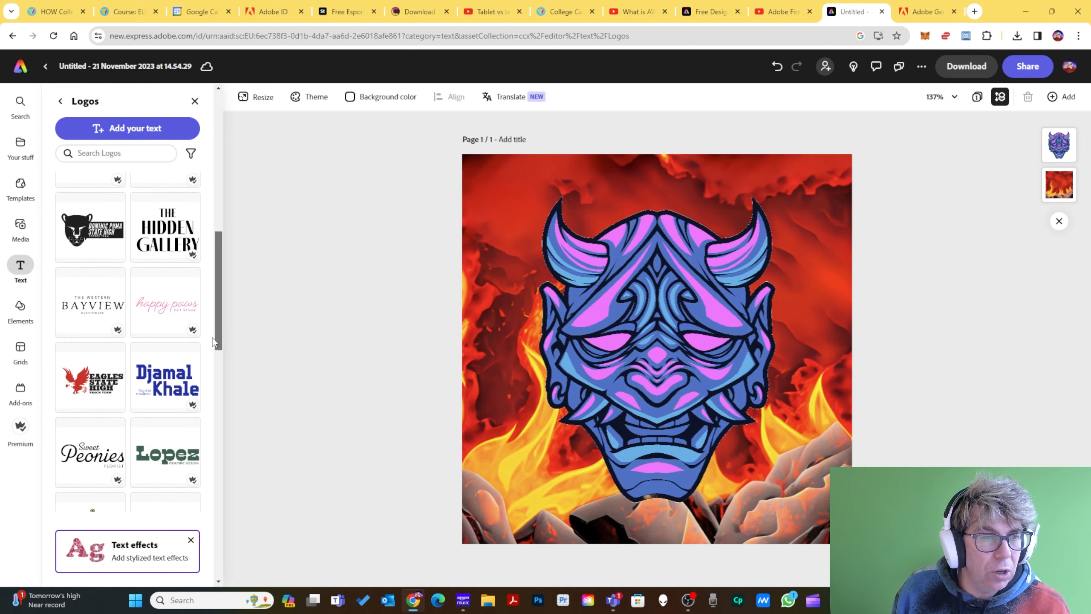
{"action": "scroll", "coordinate": [213, 341], "scroll_direction": "down", "scroll_amount": 9}
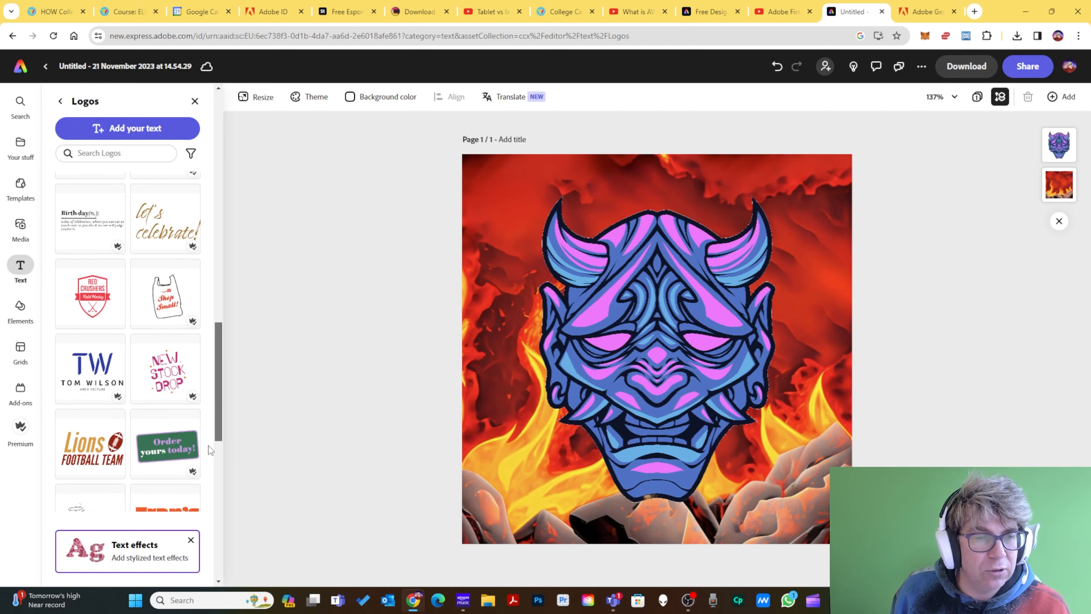
{"action": "scroll", "coordinate": [210, 449], "scroll_direction": "down", "scroll_amount": 2}
{"action": "scroll", "coordinate": [210, 449], "scroll_direction": "down", "scroll_amount": 8}
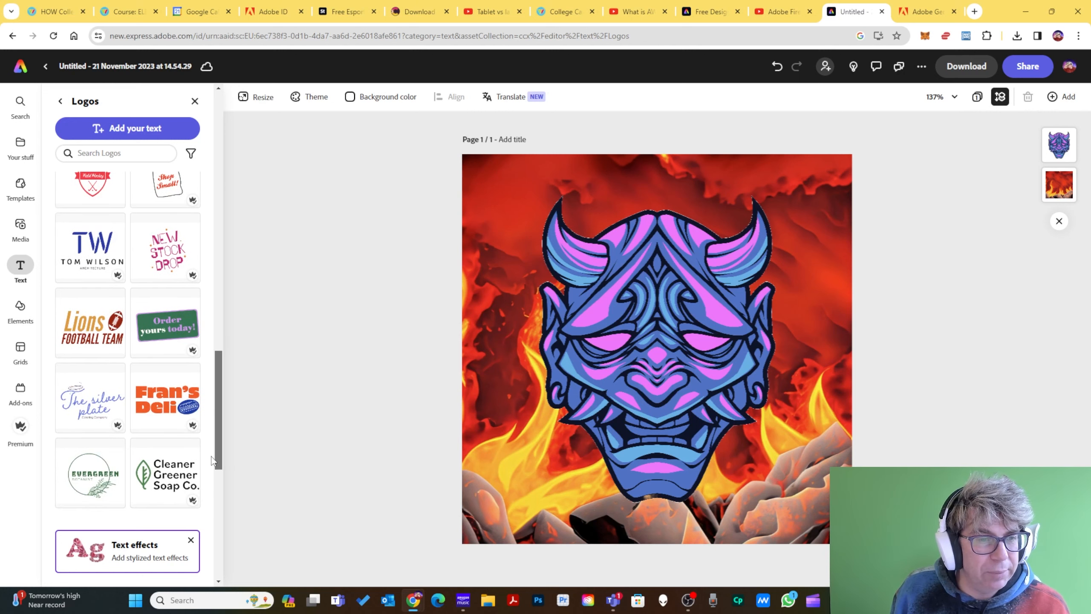
{"action": "left_click_drag", "start_coordinate": [222, 529], "coordinate": [248, 538]}
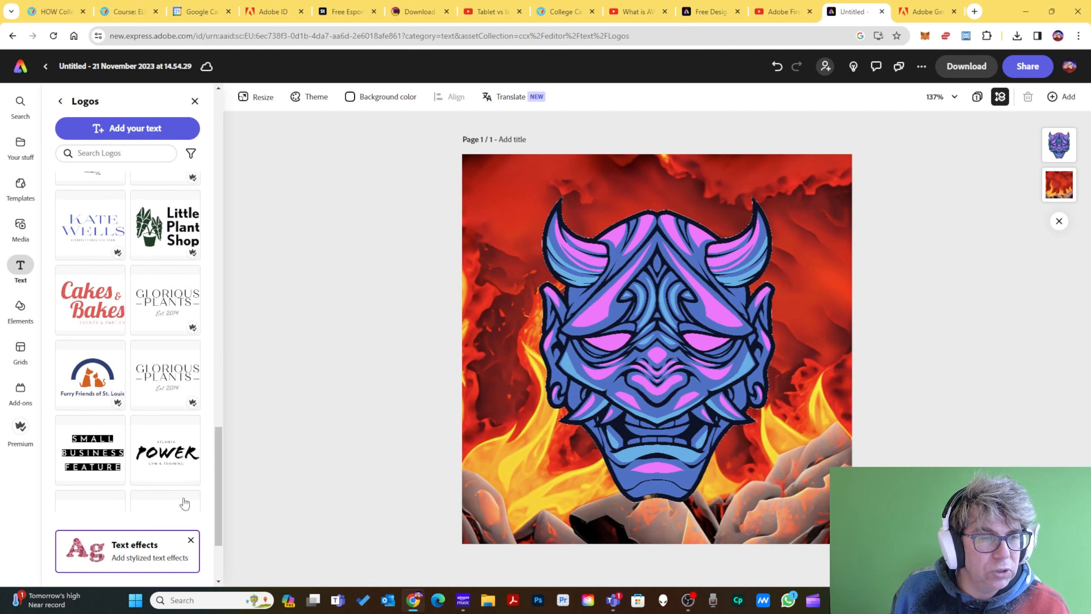
{"action": "left_click", "coordinate": [154, 472]}
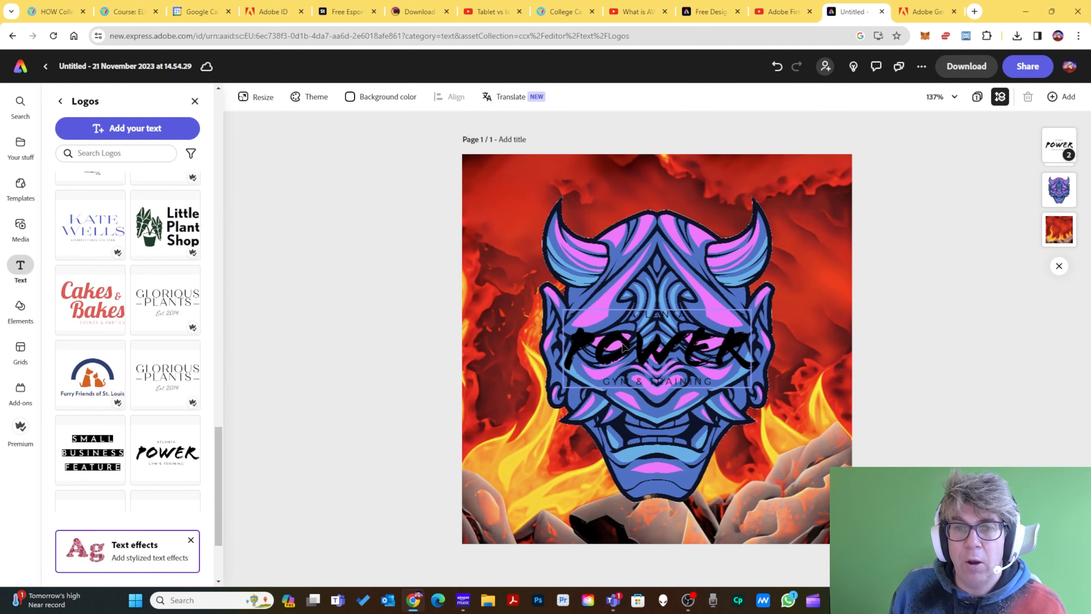
Step: Move the text design to the top of the page and delete its small "ATLANTA" and "GYM & TRAINING" lines
{"action": "left_click_drag", "start_coordinate": [634, 356], "coordinate": [649, 205]}
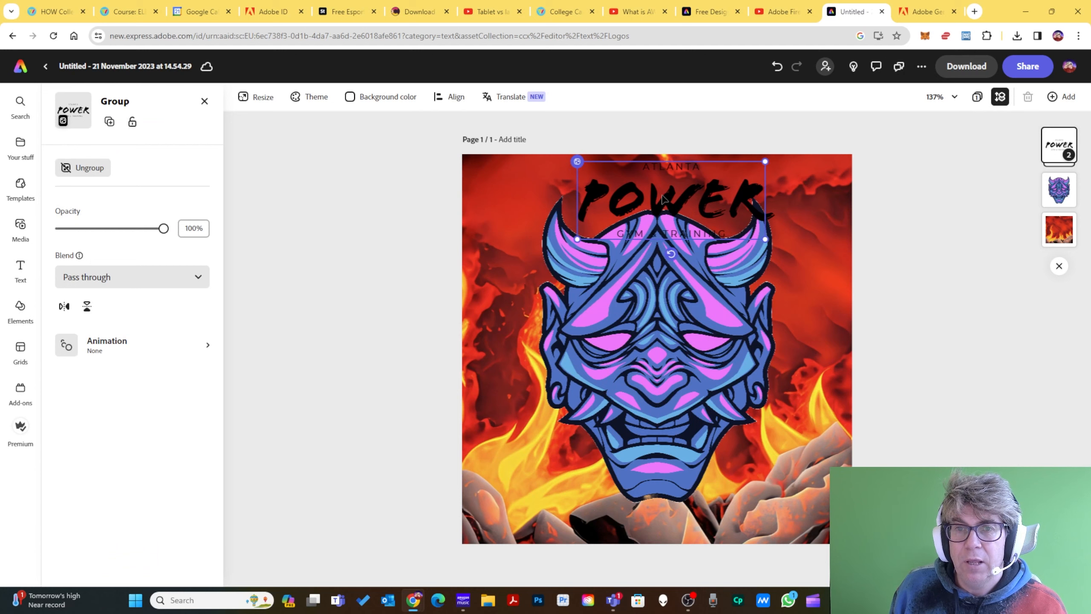
{"action": "double_click", "coordinate": [671, 171]}
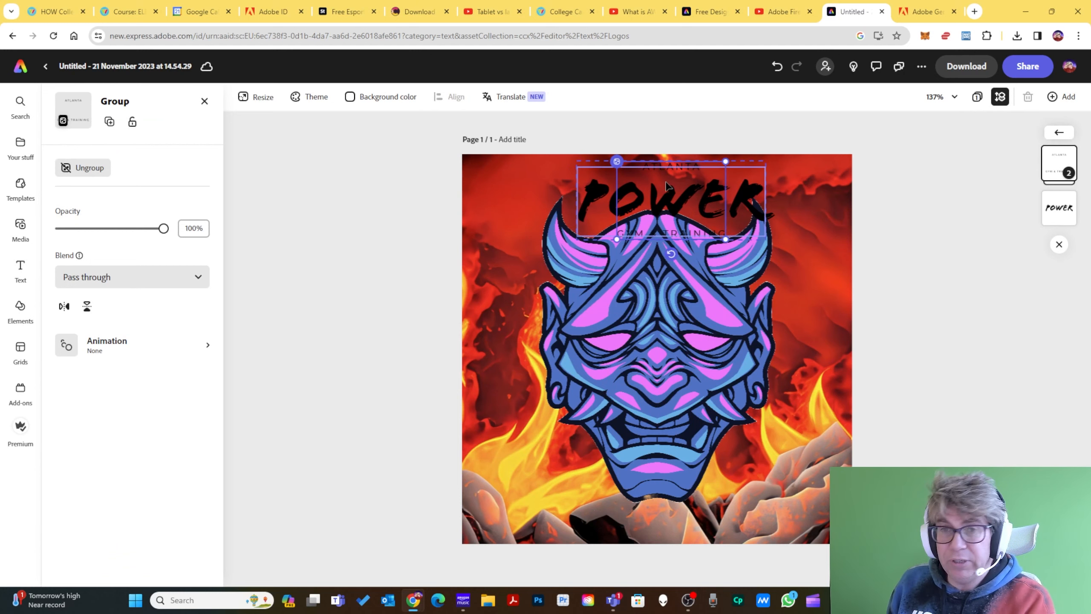
{"action": "key", "text": "Delete"}
Step: Change the fill of the "POWER" text to white
{"action": "double_click", "coordinate": [667, 199]}
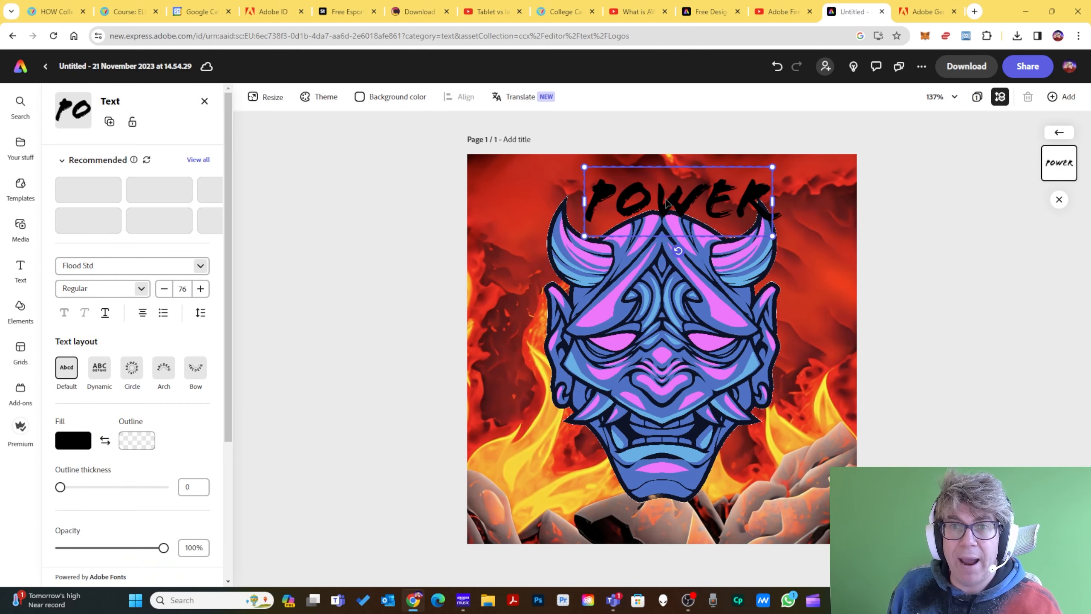
{"action": "left_click_drag", "start_coordinate": [665, 199], "coordinate": [659, 197]}
{"action": "double_click", "coordinate": [659, 198]}
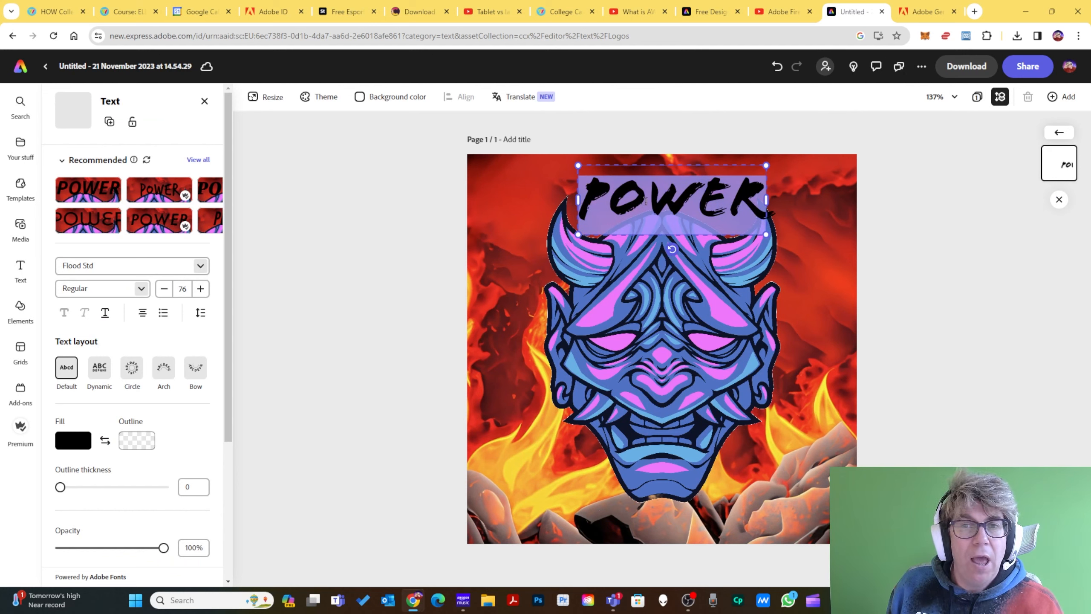
{"action": "left_click", "coordinate": [72, 445]}
{"action": "left_click", "coordinate": [146, 395]}
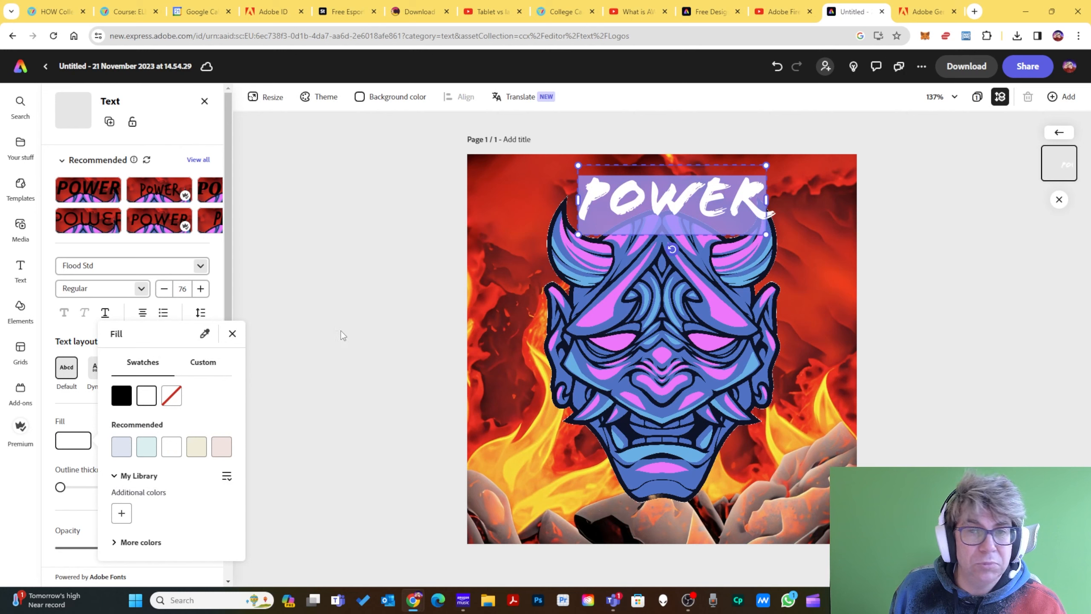
Step: Enlarge the "POWER" text to size 147 across the upper part of the page and apply the Arch text layout
{"action": "left_click_drag", "start_coordinate": [578, 239], "coordinate": [467, 275]}
{"action": "left_click_drag", "start_coordinate": [766, 275], "coordinate": [832, 300]}
{"action": "left_click_drag", "start_coordinate": [728, 269], "coordinate": [743, 260]}
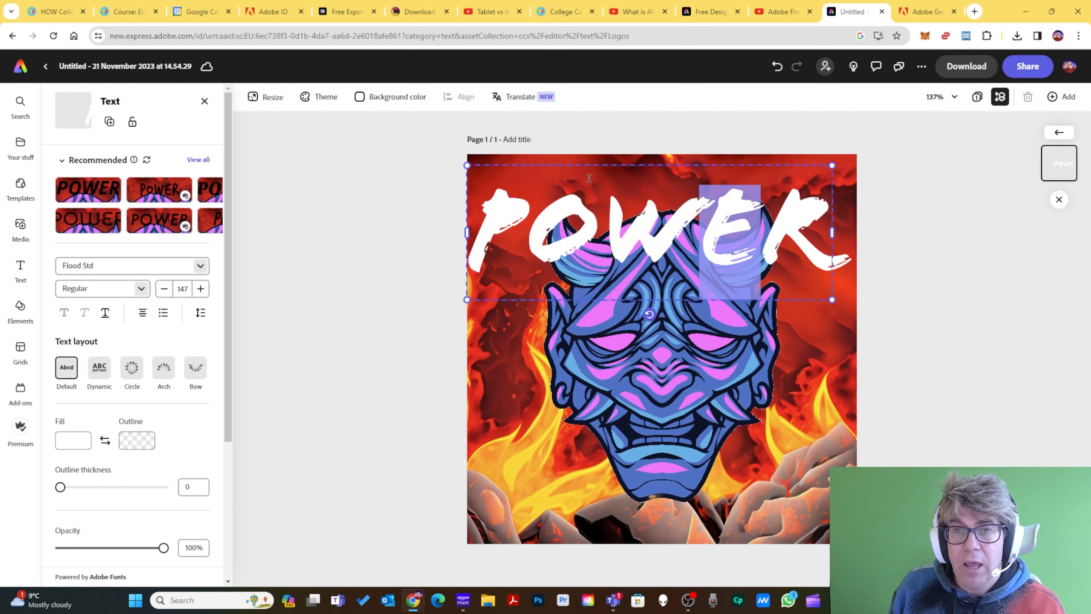
{"action": "mouse_move", "coordinate": [618, 169]}
{"action": "left_mouse_down"}
{"action": "mouse_move", "coordinate": [638, 160]}
{"action": "mouse_move", "coordinate": [636, 169]}
{"action": "left_mouse_up"}
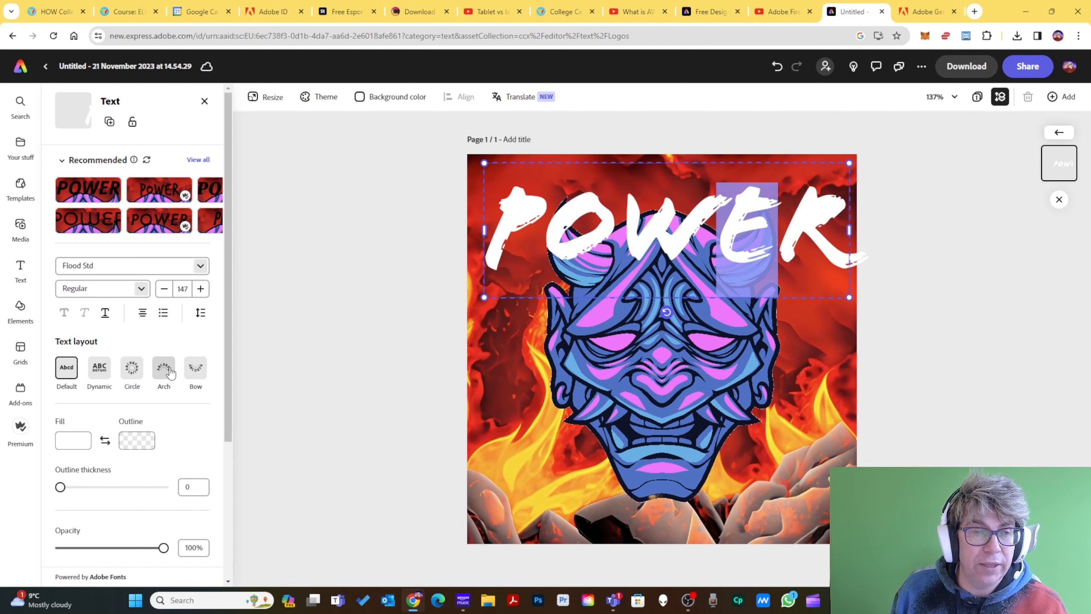
{"action": "left_click", "coordinate": [164, 368]}
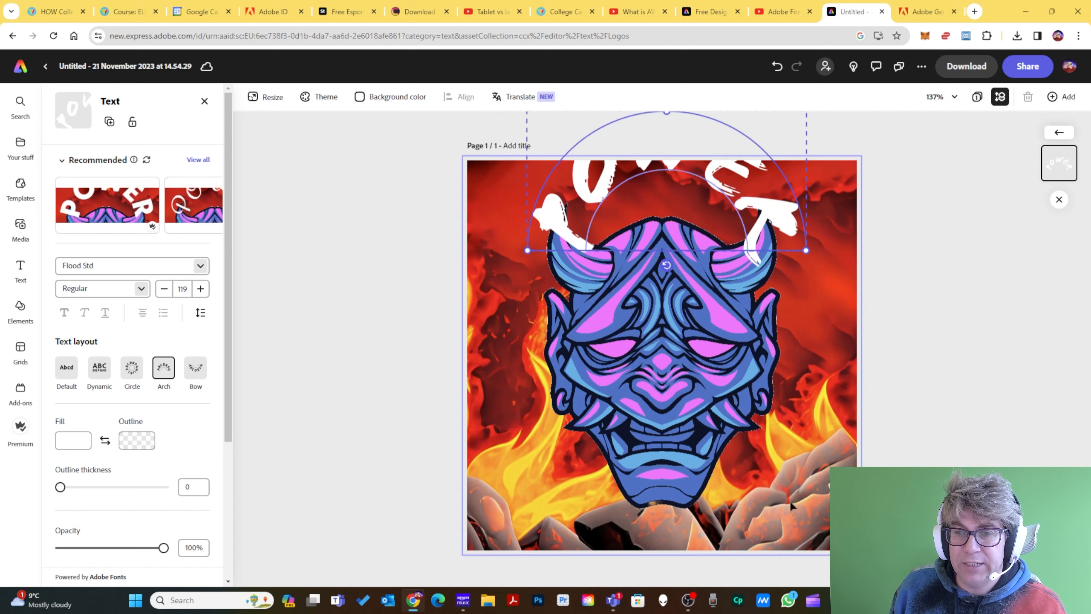
Step: Shrink the horned mask and place it lower at the centre of the page to make room for the arched text
{"action": "left_click", "coordinate": [777, 506]}
{"action": "left_click_drag", "start_coordinate": [780, 508], "coordinate": [706, 412]}
{"action": "left_click_drag", "start_coordinate": [653, 300], "coordinate": [689, 344]}
{"action": "left_click", "coordinate": [664, 190]}
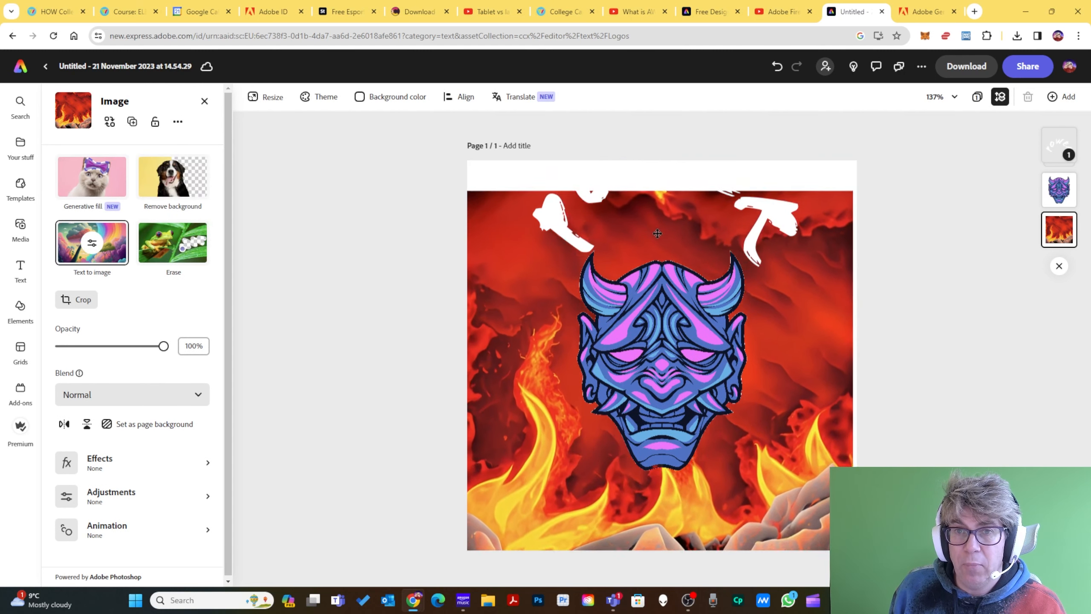
Step: Move the arched "POWER" text fully onto the page and enlarge it so it curves around the top of the mask
{"action": "left_click", "coordinate": [568, 216]}
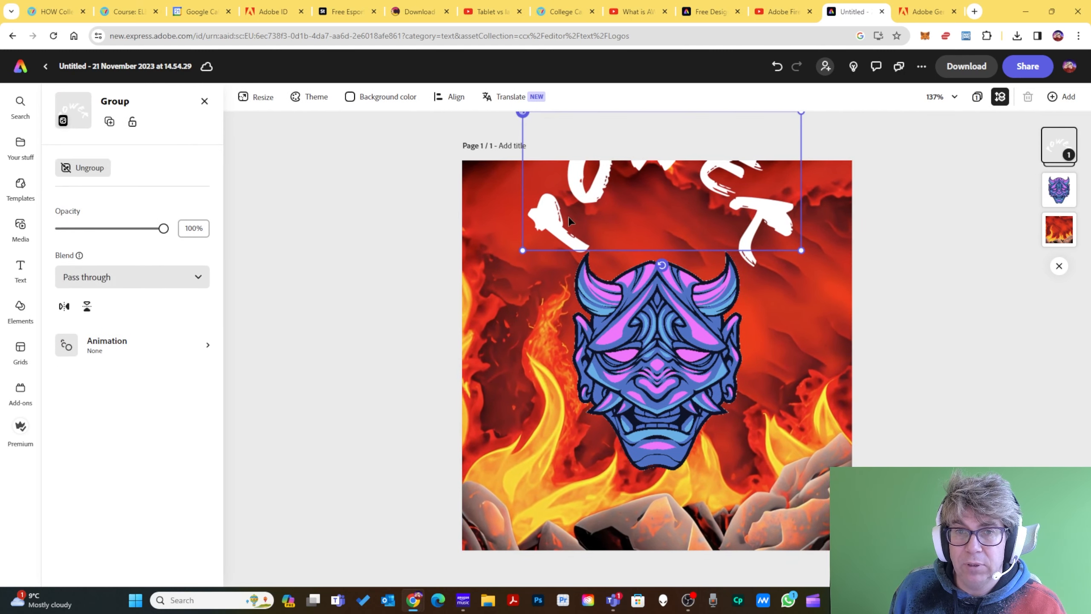
{"action": "left_click_drag", "start_coordinate": [568, 217], "coordinate": [549, 298]}
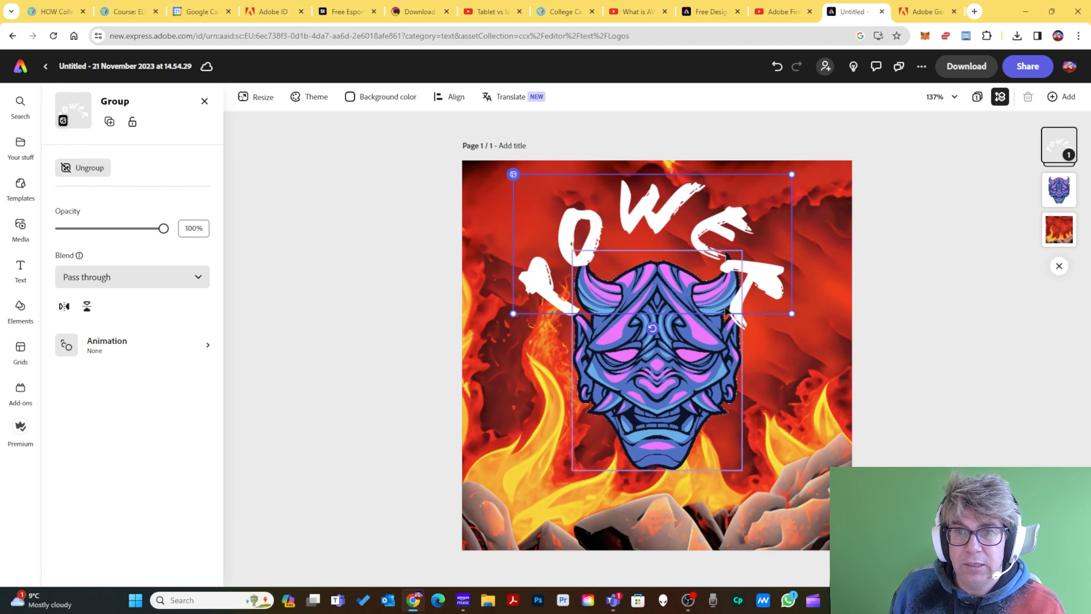
{"action": "left_click_drag", "start_coordinate": [801, 317], "coordinate": [867, 350]}
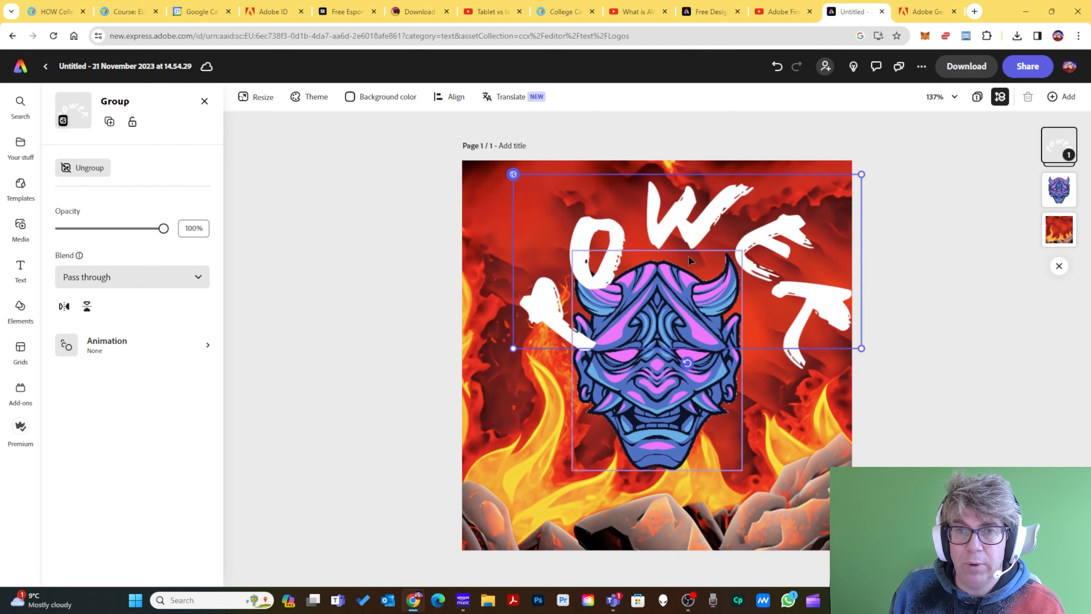
{"action": "left_click_drag", "start_coordinate": [689, 263], "coordinate": [674, 234]}
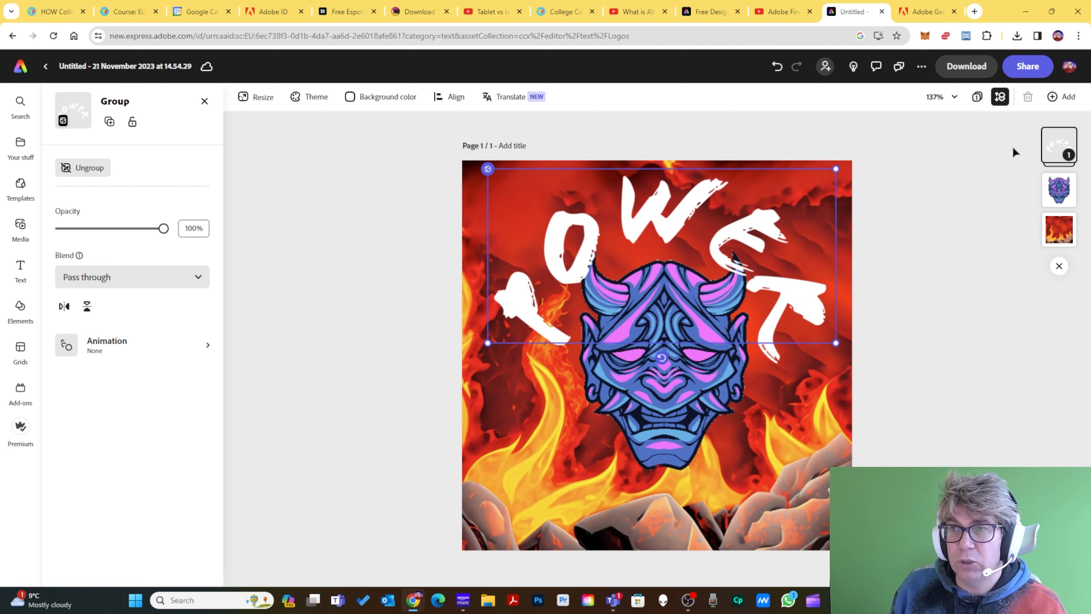
Step: Move the arched "POWER" text layer behind the horned mask layer
{"action": "left_click_drag", "start_coordinate": [1059, 151], "coordinate": [1064, 210]}
{"action": "left_click", "coordinate": [708, 311]}
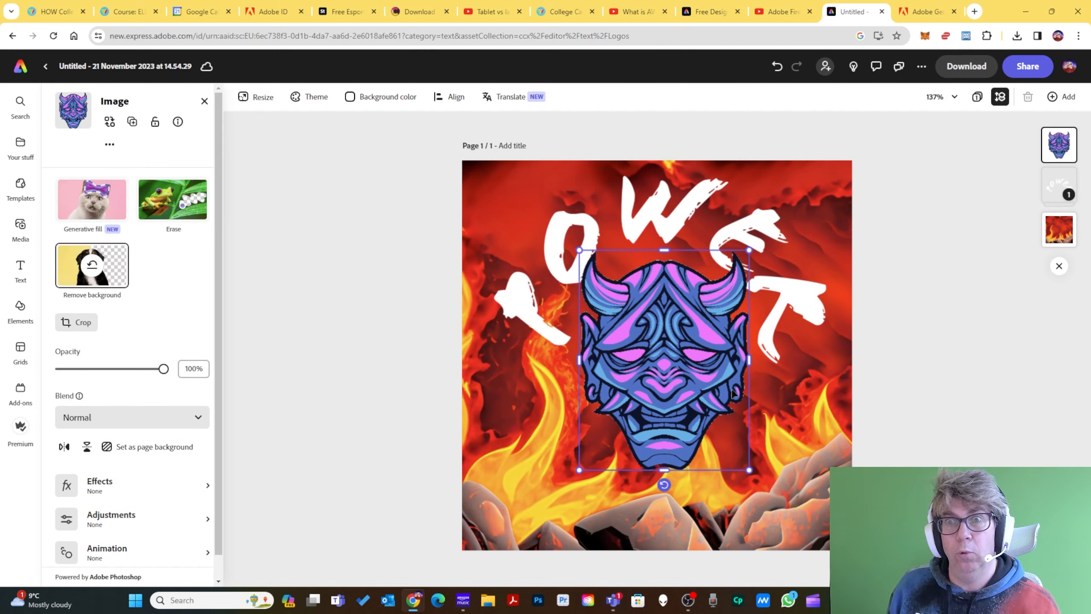
{"action": "left_click", "coordinate": [902, 283]}
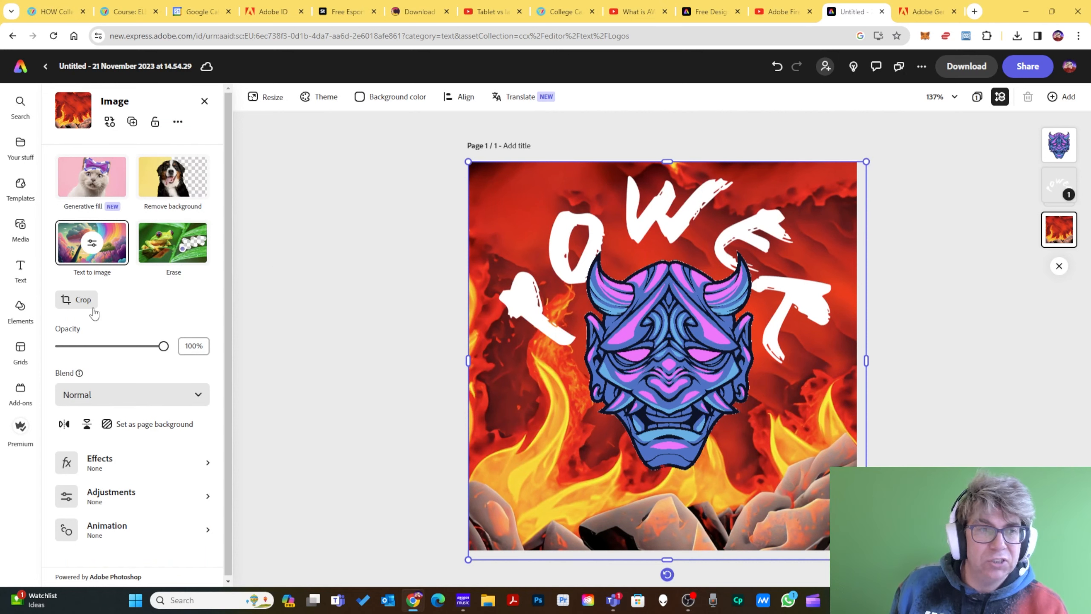
Step: Shrink the fire background image slightly and recentre it on the page
{"action": "left_click_drag", "start_coordinate": [468, 162], "coordinate": [488, 172]}
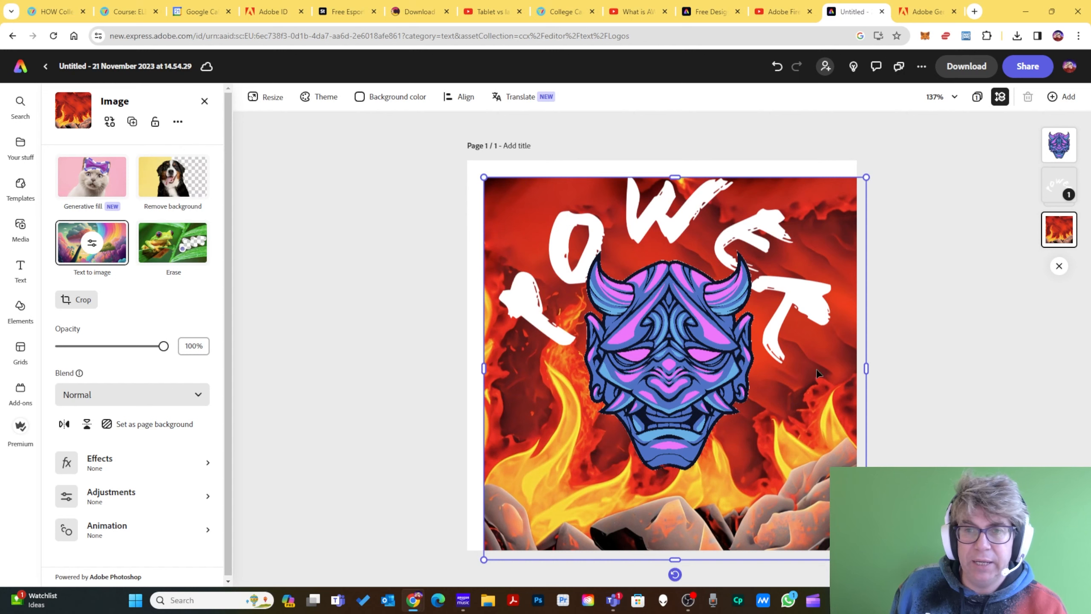
{"action": "left_click_drag", "start_coordinate": [816, 368], "coordinate": [803, 356]}
{"action": "double_click", "coordinate": [680, 303]}
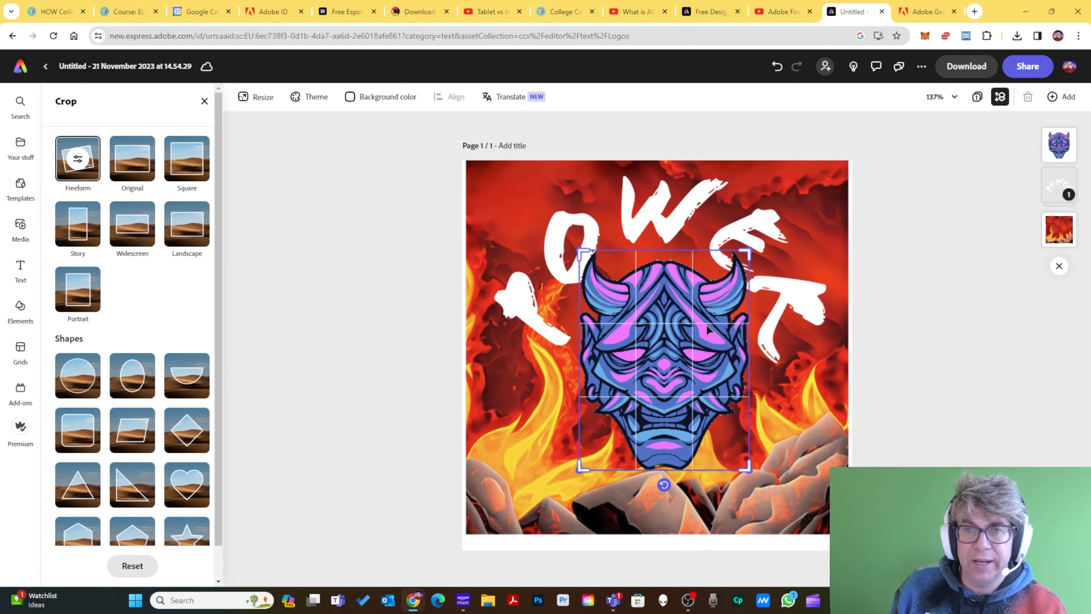
{"action": "left_click", "coordinate": [789, 408]}
{"action": "left_click", "coordinate": [881, 403]}
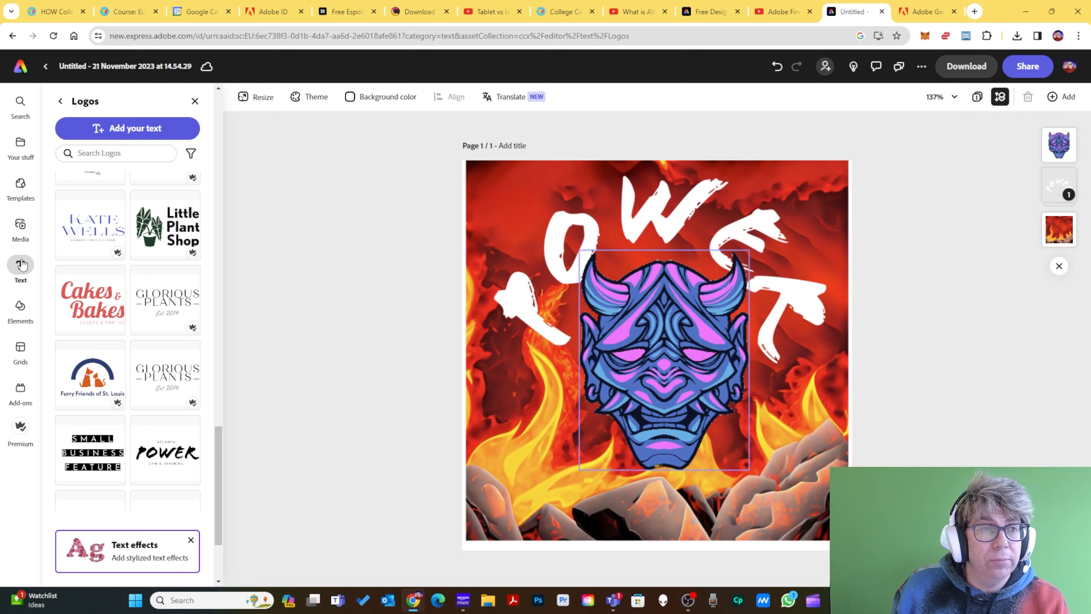
{"action": "left_click", "coordinate": [32, 222]}
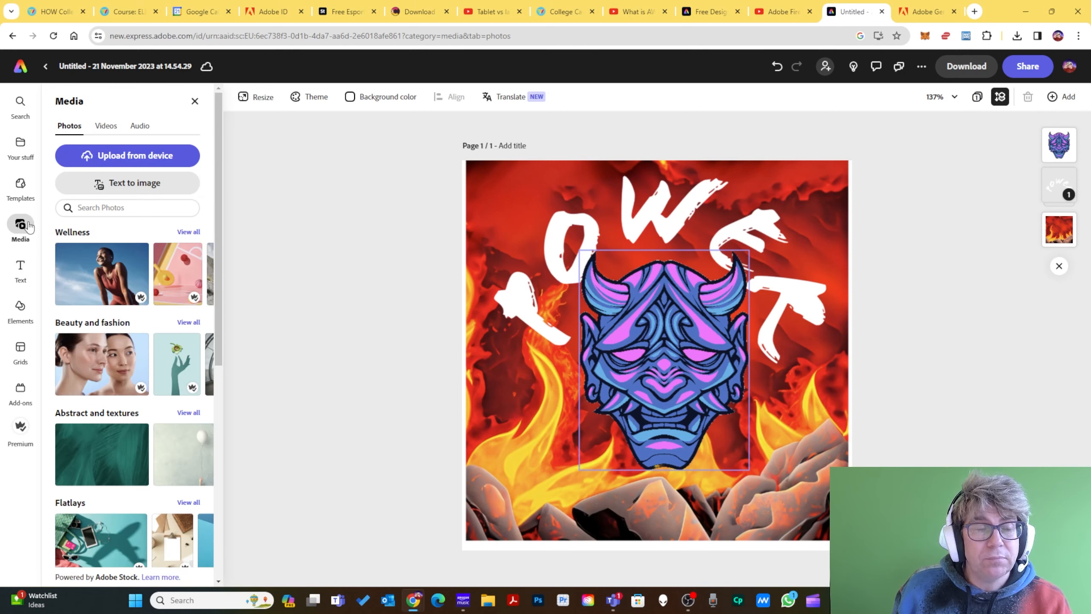
{"action": "left_click", "coordinate": [179, 185]}
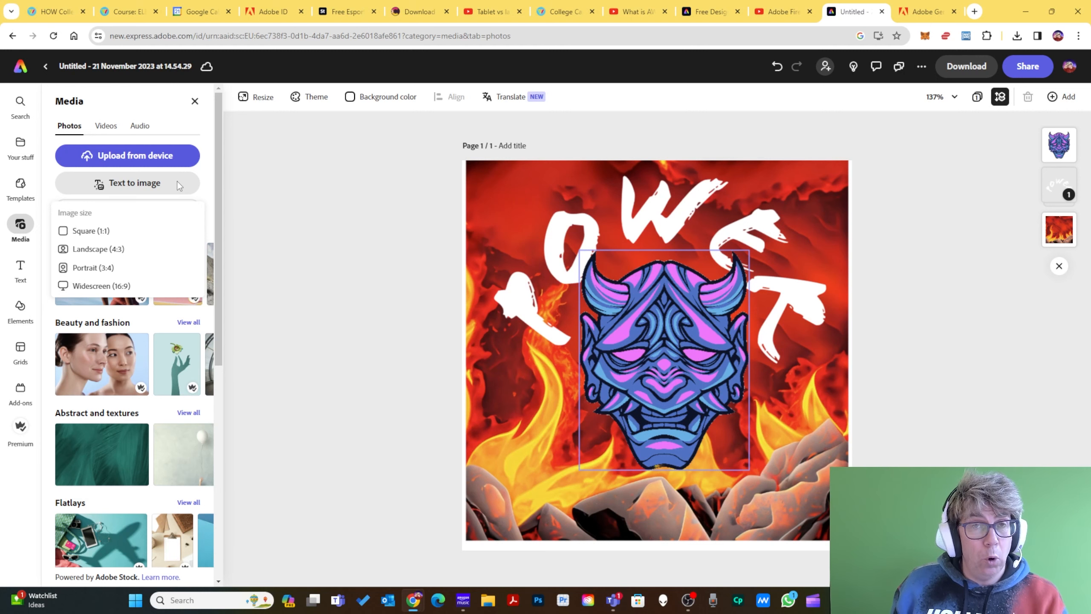
{"action": "left_click", "coordinate": [283, 173]}
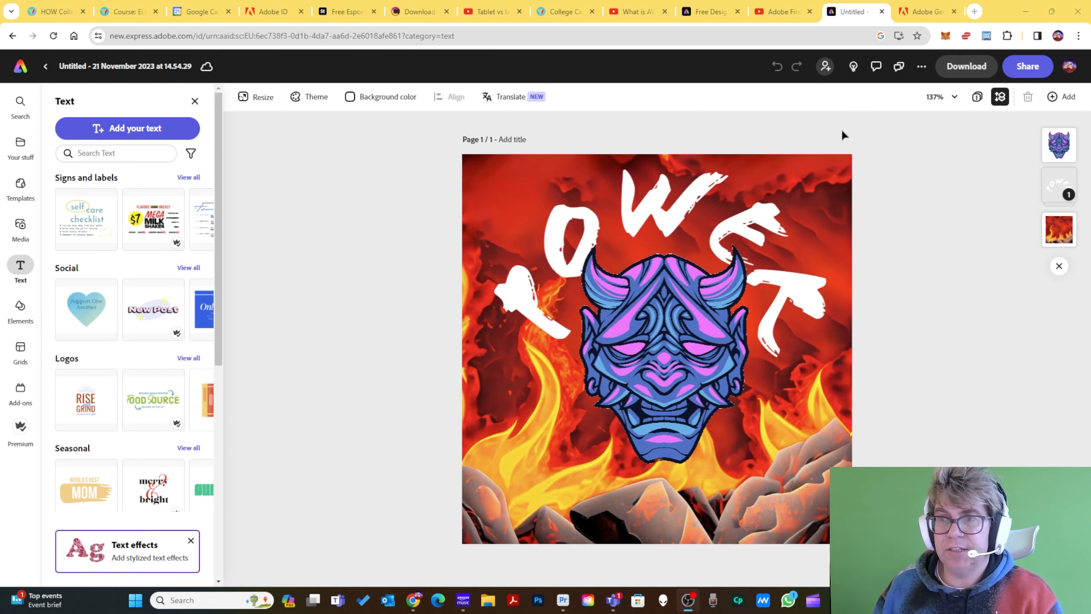
Step: Open the download options to review the PNG file format for the logo
{"action": "left_click", "coordinate": [950, 66]}
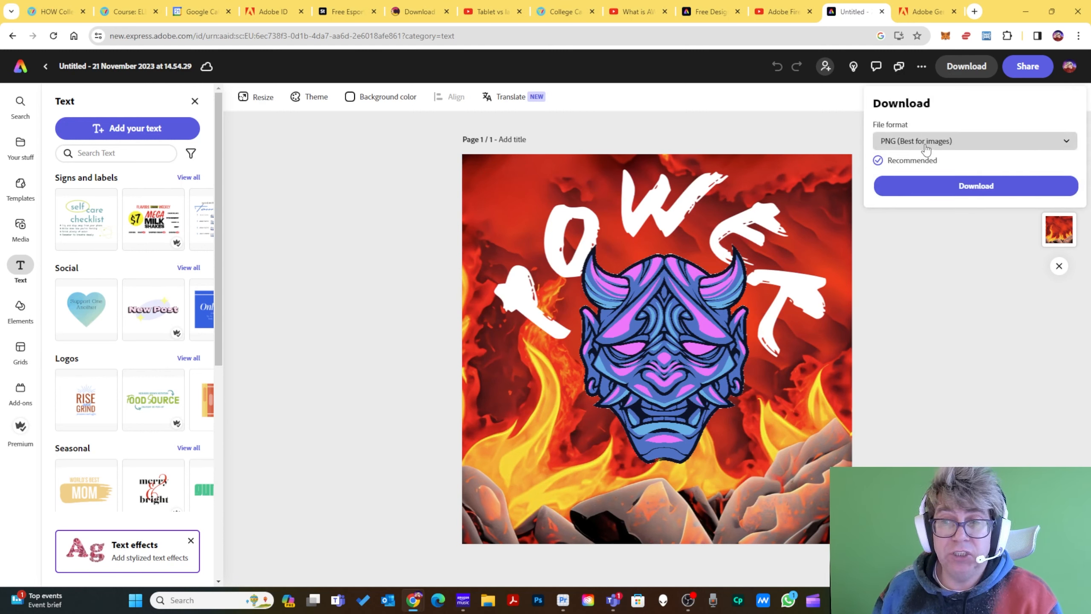
{"action": "left_click", "coordinate": [954, 243]}
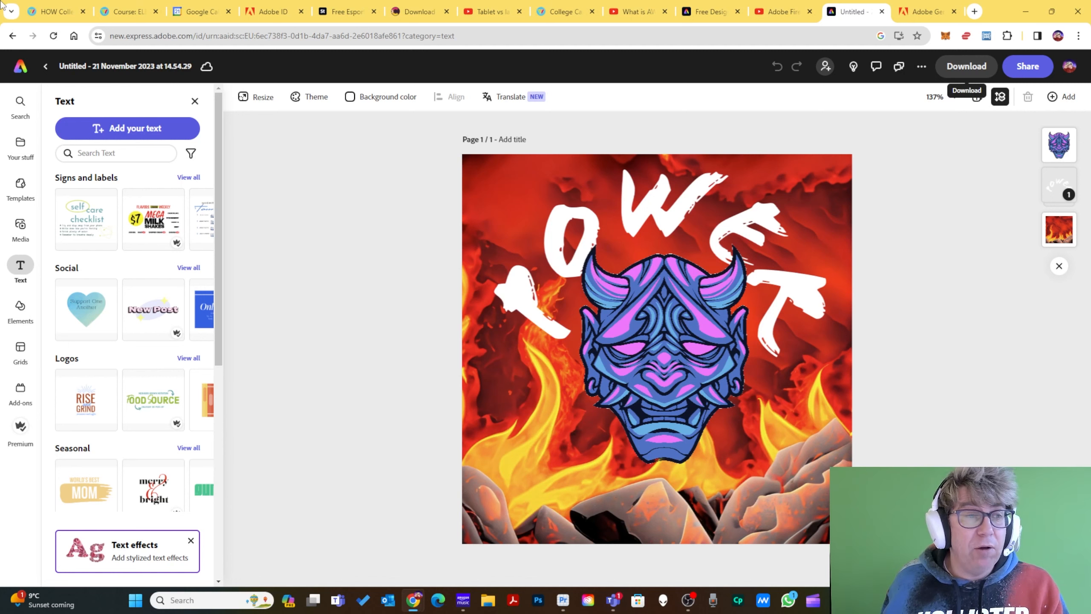
{"action": "left_click", "coordinate": [20, 185]}
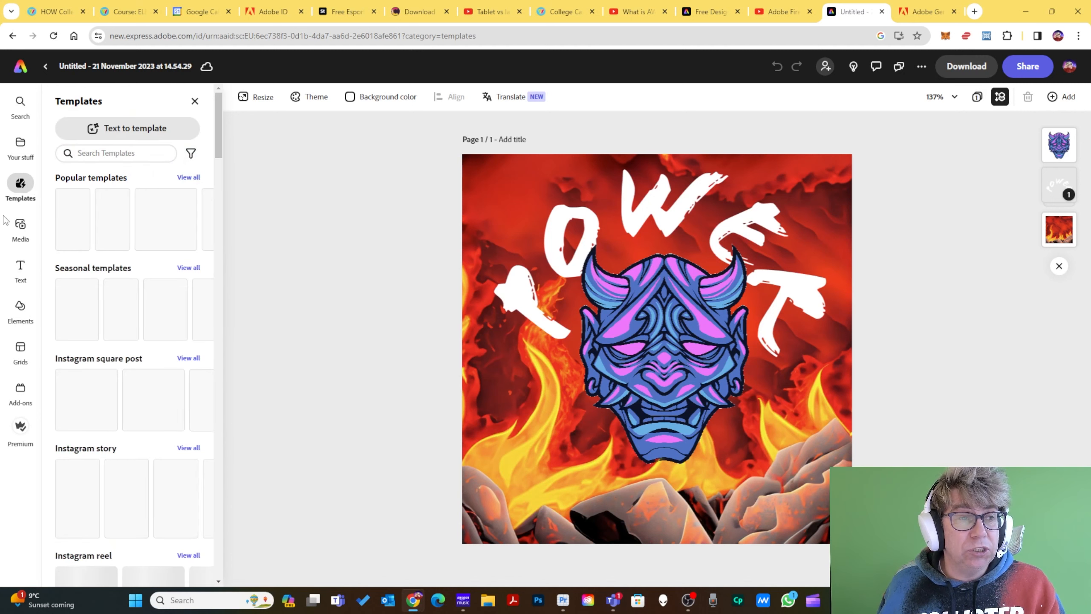
{"action": "left_click", "coordinate": [26, 234]}
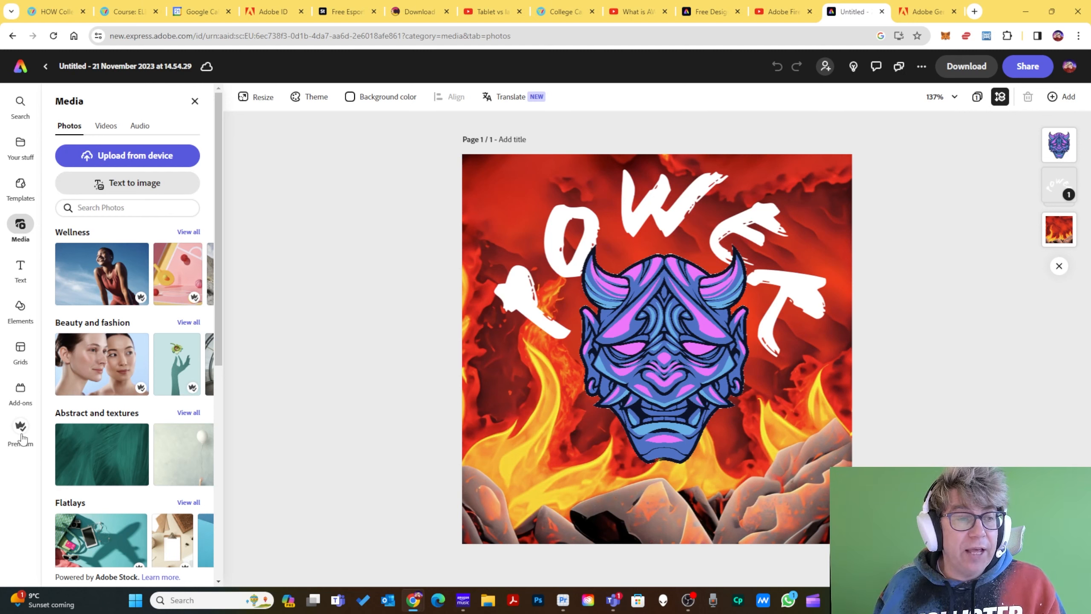
{"action": "left_click", "coordinate": [20, 389]}
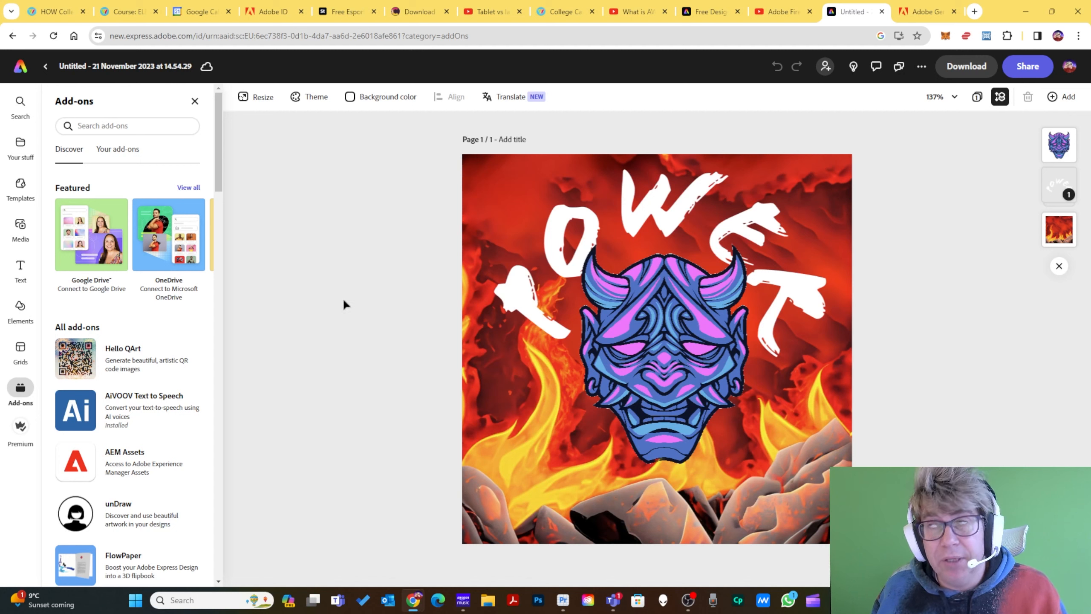
{"action": "left_click", "coordinate": [20, 270]}
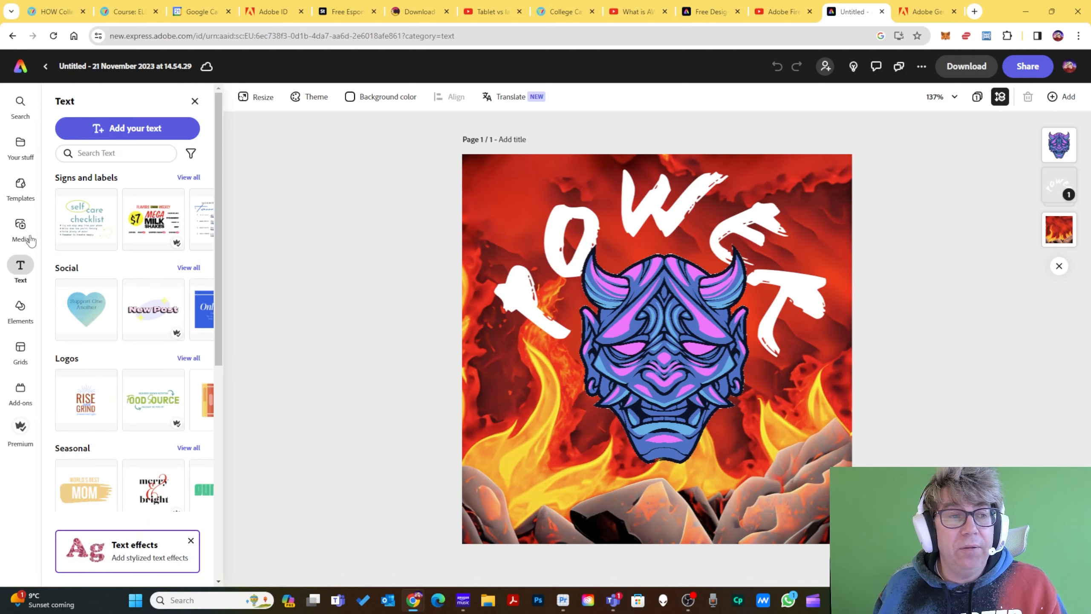
{"action": "left_click", "coordinate": [20, 226]}
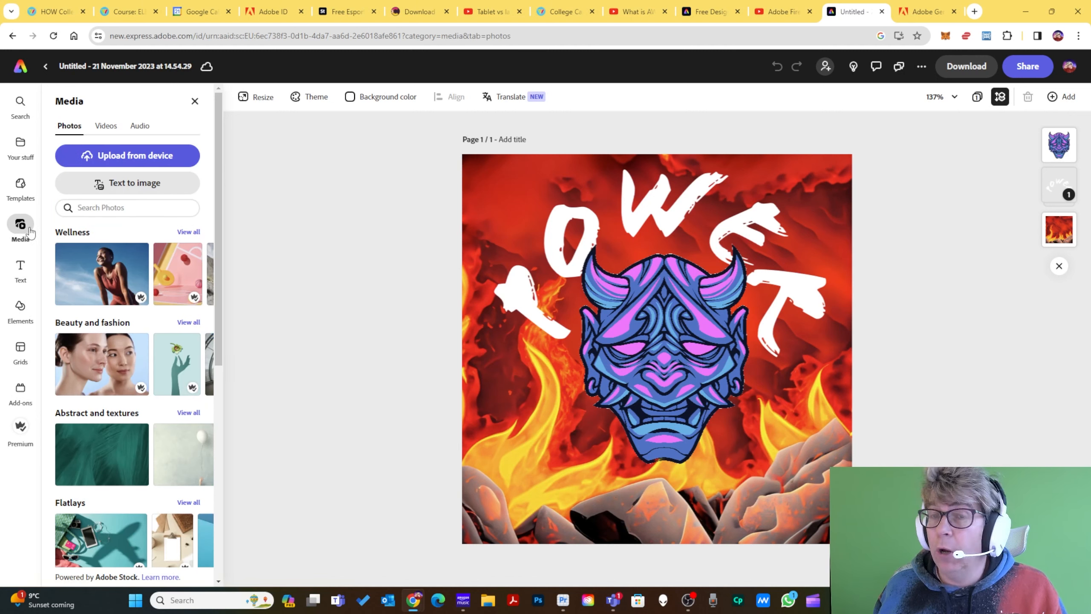